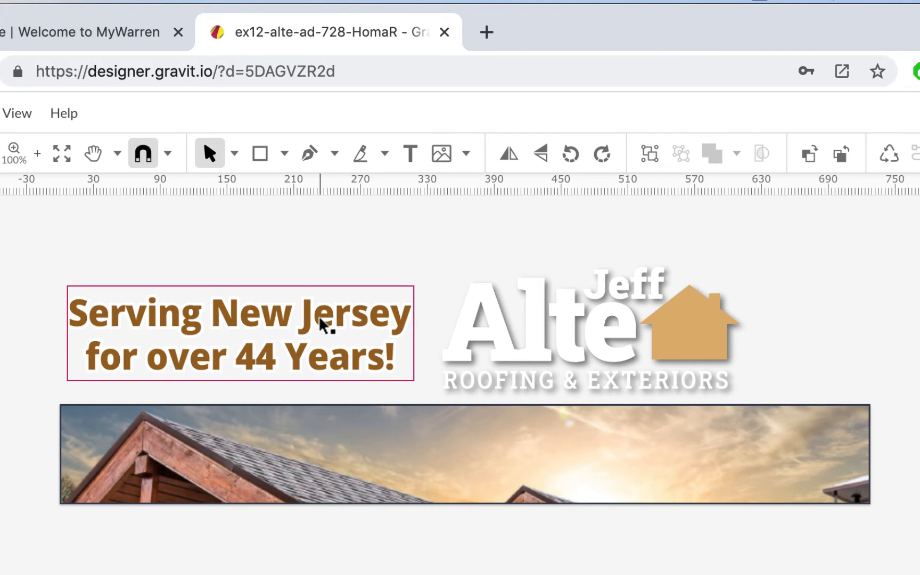
Move the two-line tagline onto the right half of the banner photo and resize it to 301 wide at X 417
{"action": "left_click_drag", "start_coordinate": [322, 324], "coordinate": [714, 452]}
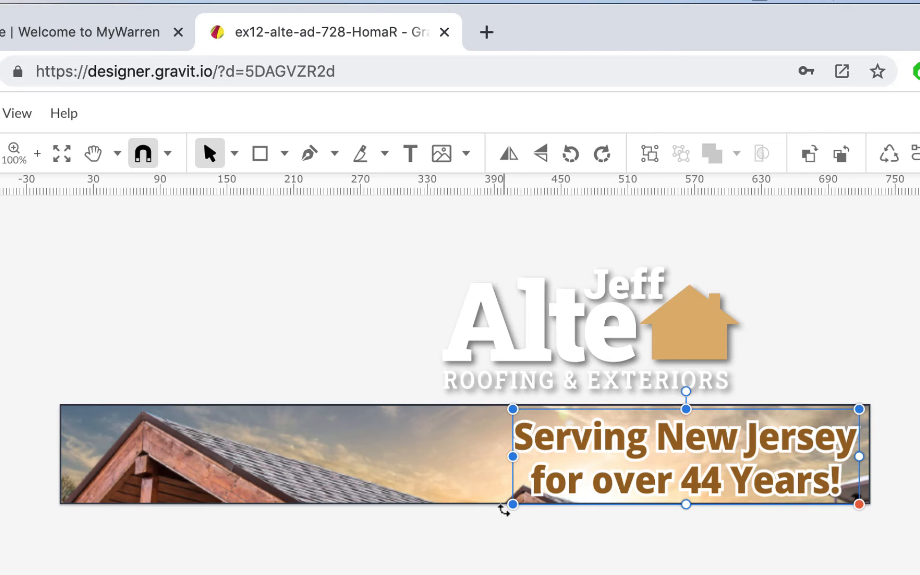
{"action": "left_click_drag", "start_coordinate": [512, 505], "coordinate": [547, 495]}
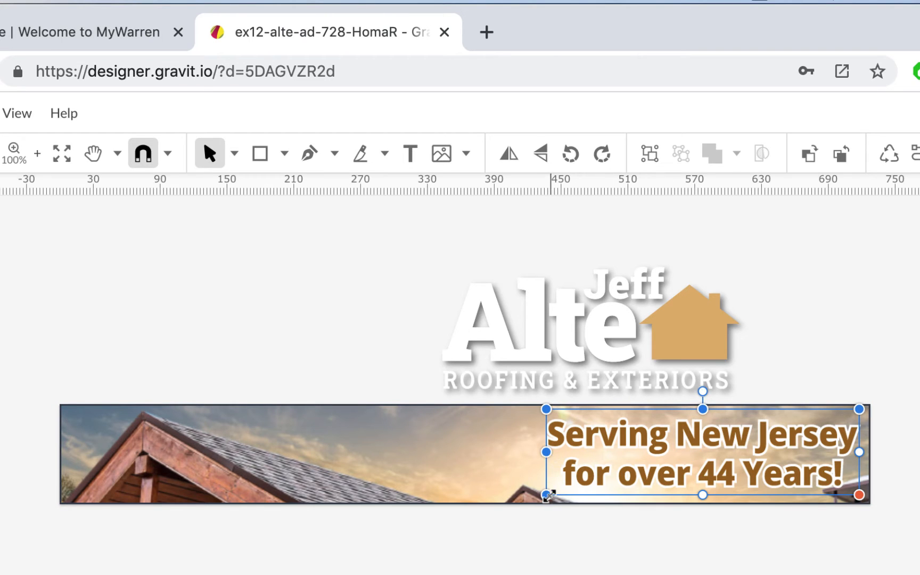
{"action": "left_click_drag", "start_coordinate": [545, 495], "coordinate": [565, 489]}
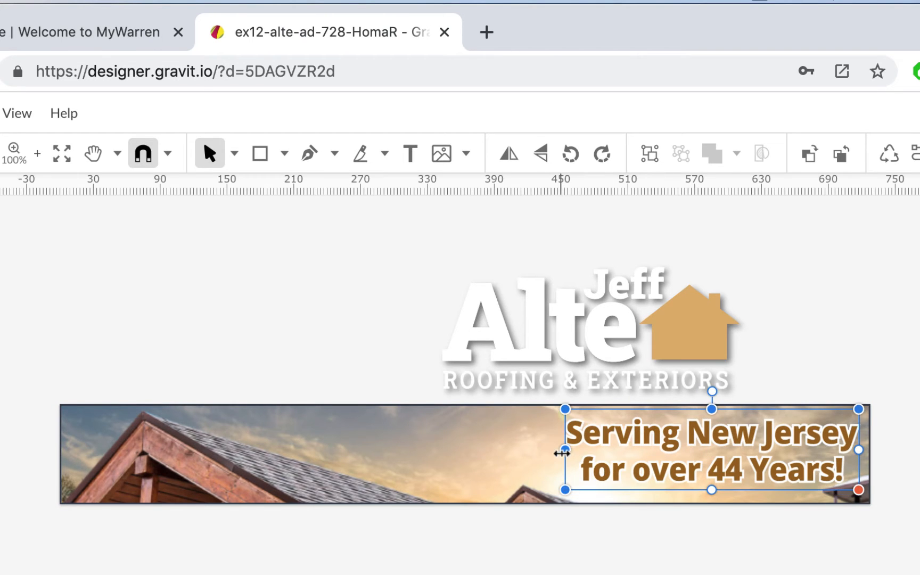
{"action": "left_click_drag", "start_coordinate": [561, 453], "coordinate": [524, 453]}
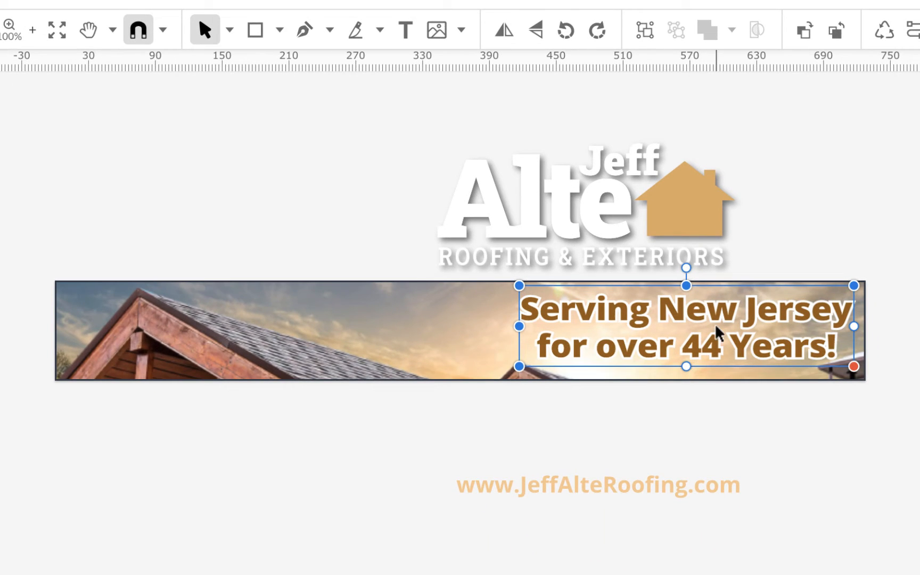
{"action": "left_click_drag", "start_coordinate": [717, 327], "coordinate": [715, 322]}
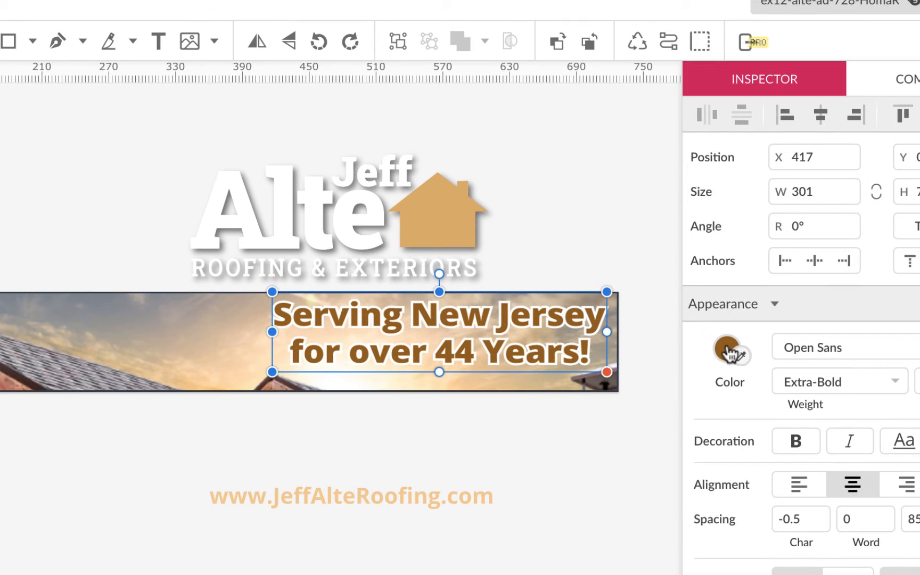
Recolor the tagline with a blue sampled from the photo's sky, darkened and saturated to #436984
{"action": "left_click", "coordinate": [781, 346]}
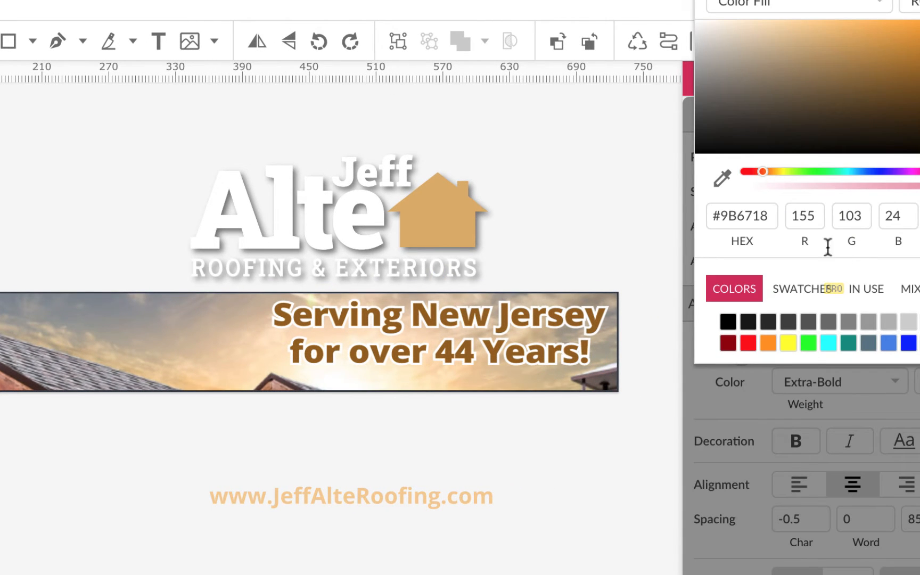
{"action": "left_click", "coordinate": [725, 181]}
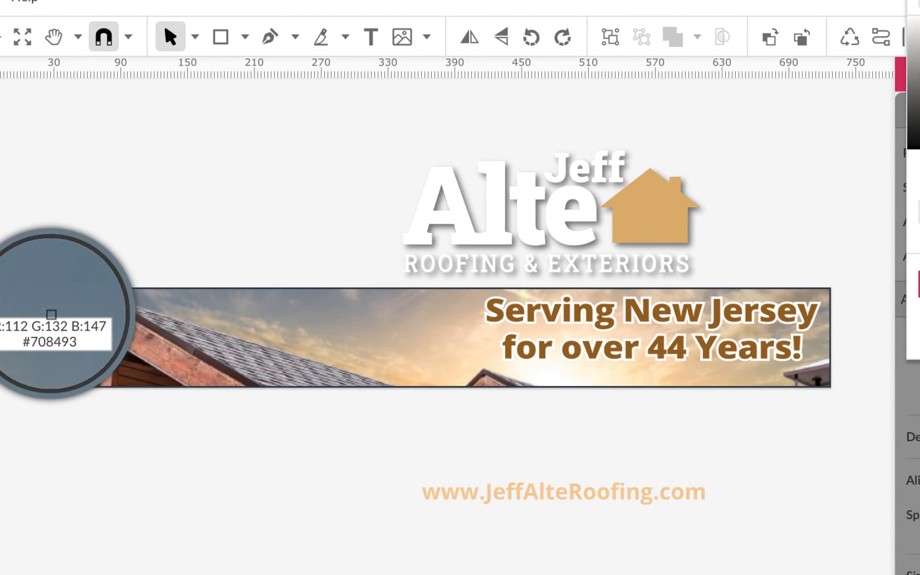
{"action": "left_click", "coordinate": [50, 315]}
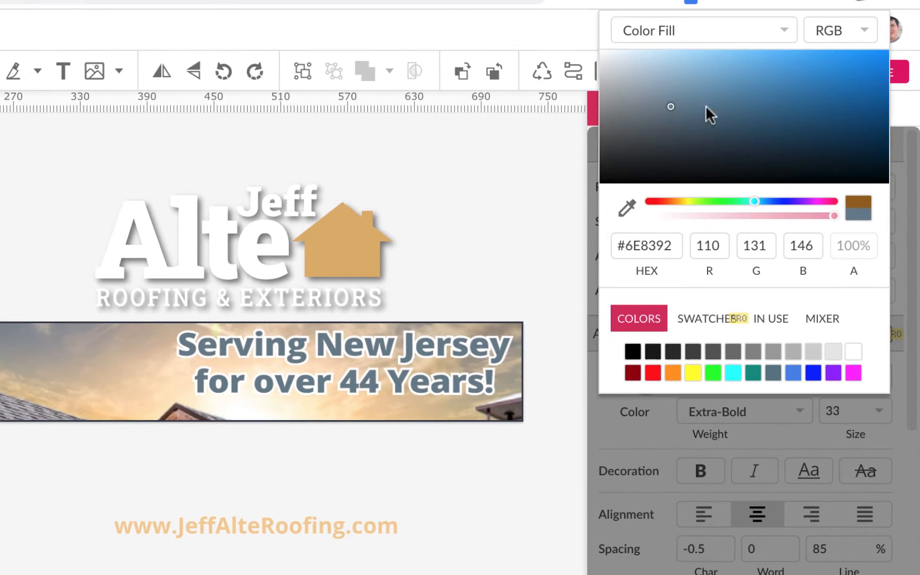
{"action": "left_click", "coordinate": [712, 95]}
{"action": "left_click", "coordinate": [740, 120]}
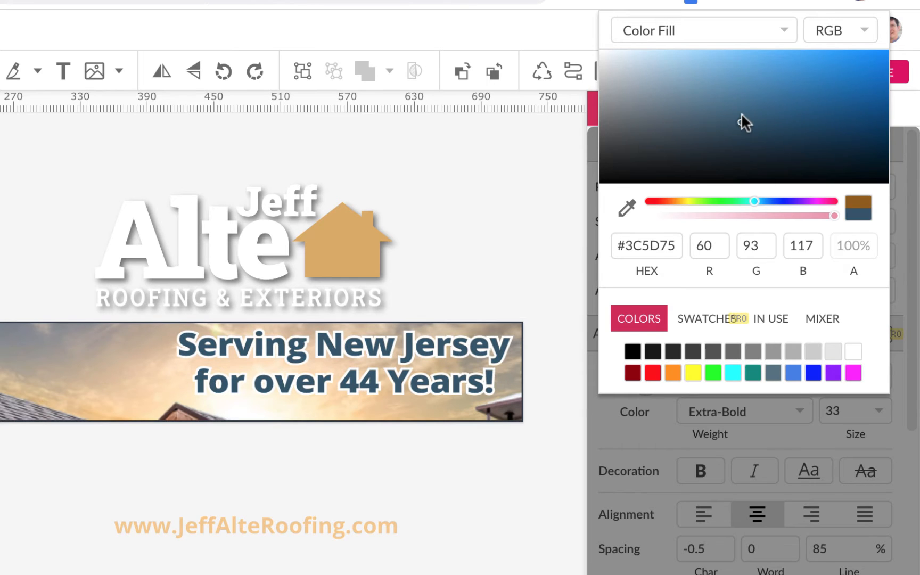
{"action": "left_click", "coordinate": [741, 112]}
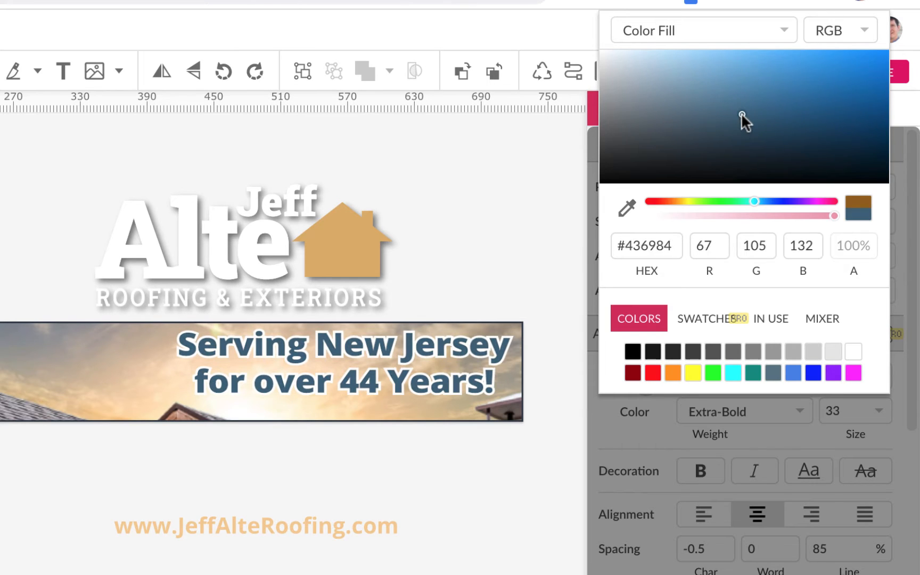
{"action": "left_click", "coordinate": [450, 511]}
Move the web address onto the banner directly below the tagline, at about X 445, Y 66
{"action": "left_click_drag", "start_coordinate": [274, 532], "coordinate": [369, 419]}
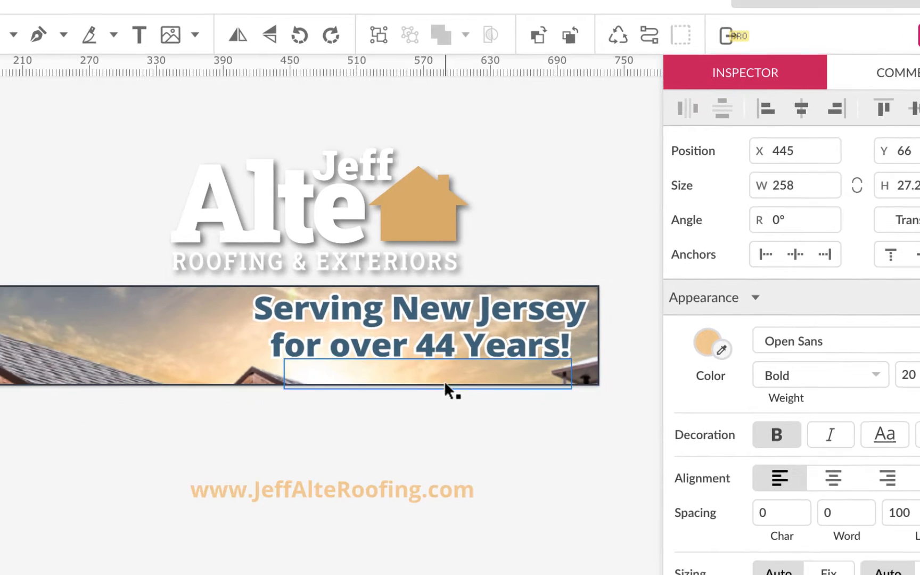
{"action": "left_click_drag", "start_coordinate": [445, 384], "coordinate": [445, 383]}
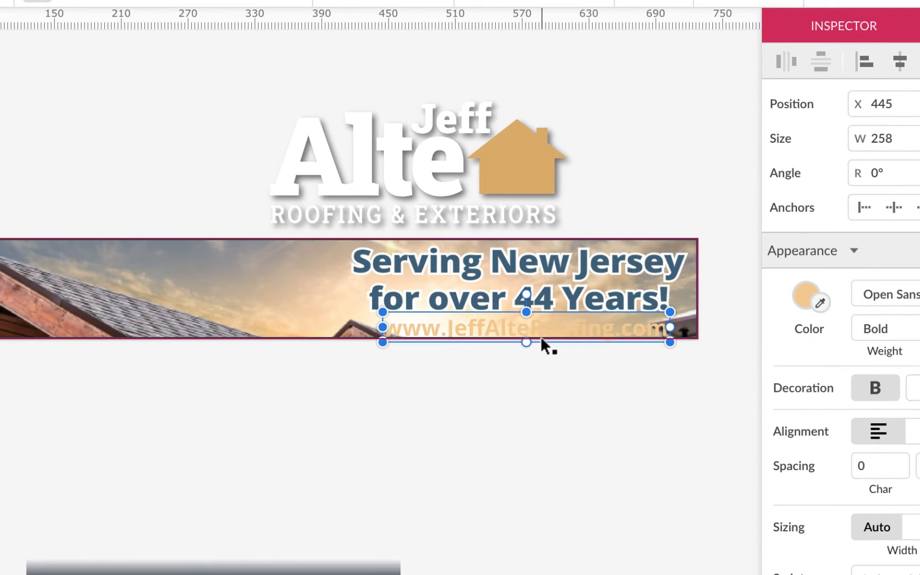
Replace the tagline's line break with a space so it reads "Serving New Jersey for over 44 Years!" on one line
{"action": "left_click", "coordinate": [553, 269]}
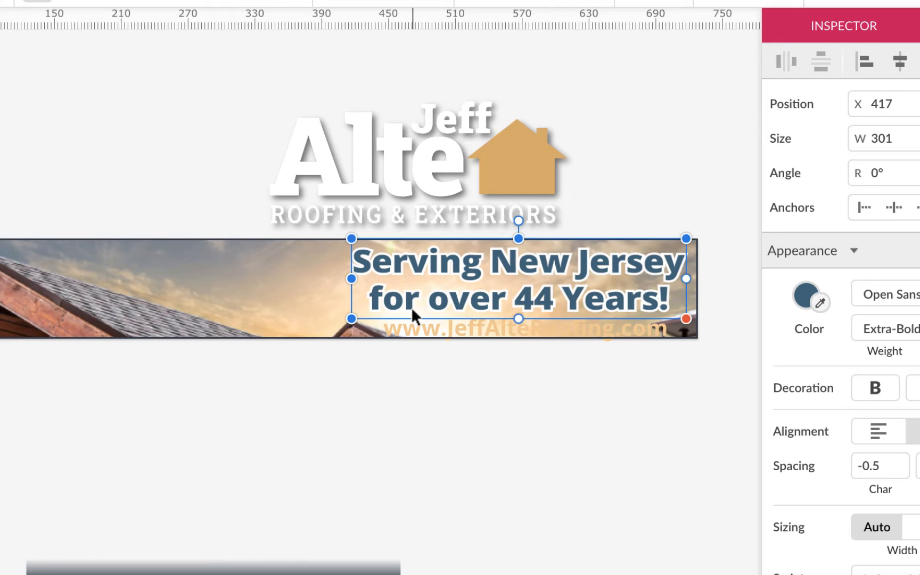
{"action": "double_click", "coordinate": [375, 299]}
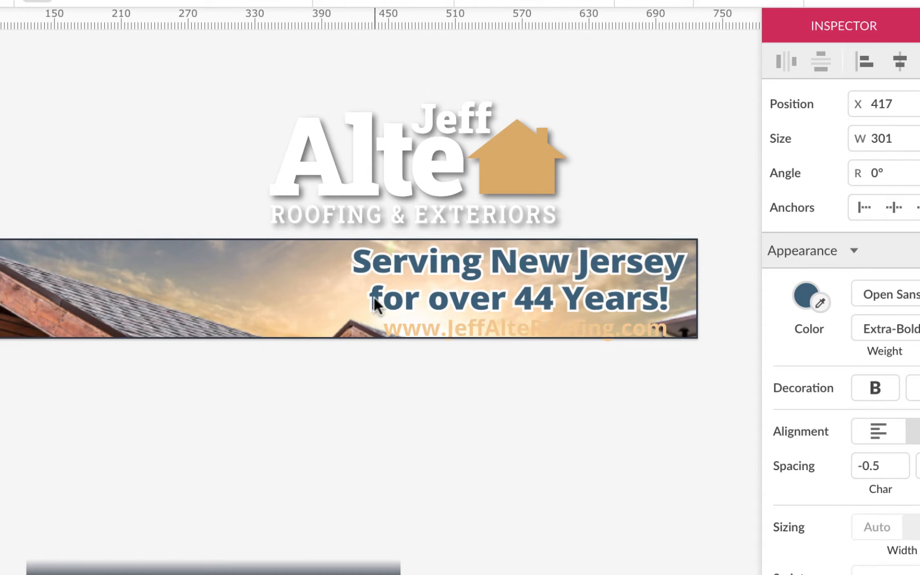
{"action": "key", "text": "BackSpace"}
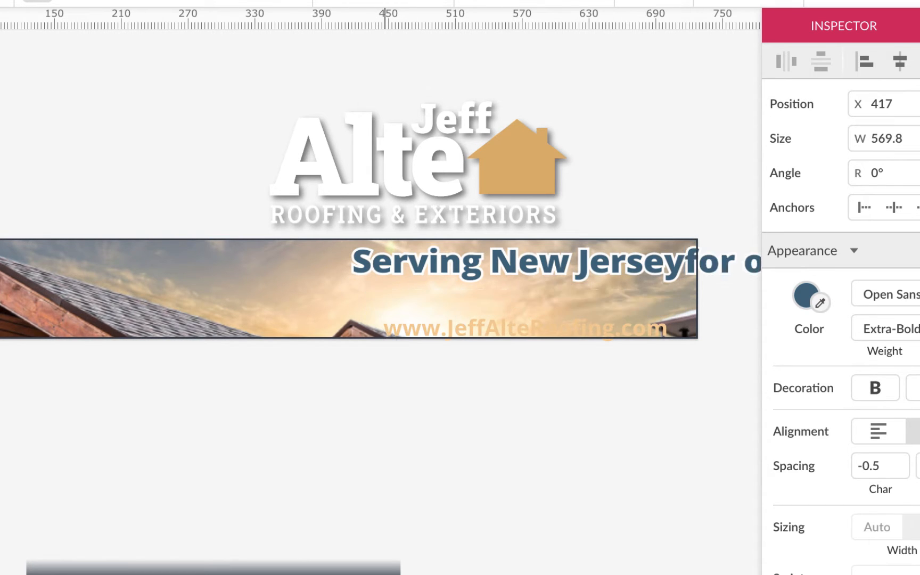
{"action": "left_click", "coordinate": [877, 528]}
Move the one-line tagline along the banner's top edge and shrink it, keeping its right end at the banner's right edge
{"action": "left_click_drag", "start_coordinate": [369, 265], "coordinate": [368, 264]}
{"action": "left_click_drag", "start_coordinate": [443, 271], "coordinate": [339, 263]}
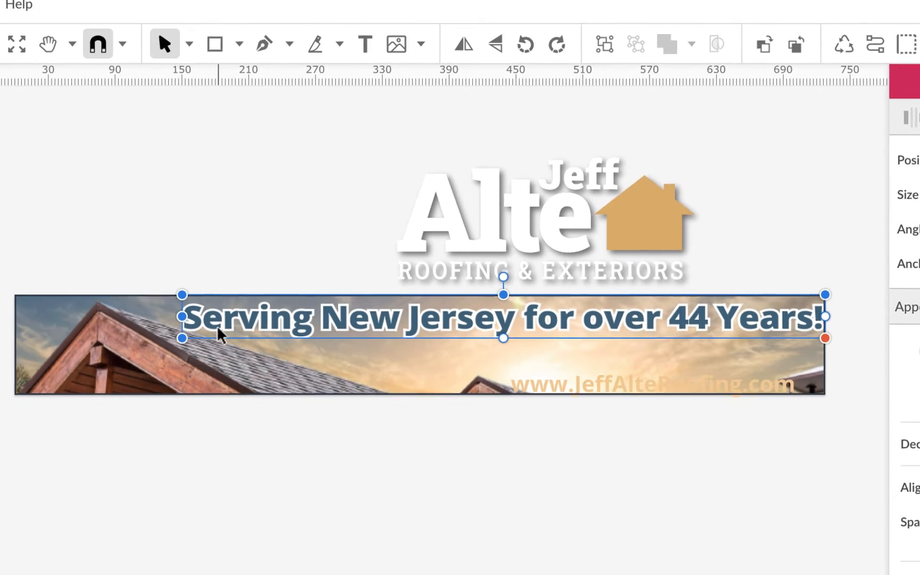
{"action": "left_click_drag", "start_coordinate": [71, 267], "coordinate": [113, 267]}
{"action": "left_click_drag", "start_coordinate": [246, 326], "coordinate": [247, 326]}
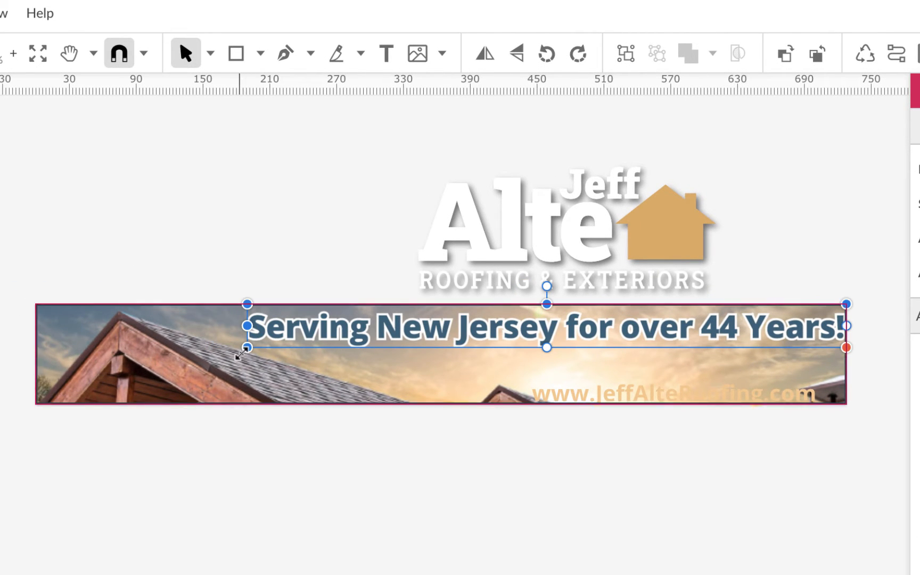
{"action": "left_click_drag", "start_coordinate": [247, 347], "coordinate": [280, 345]}
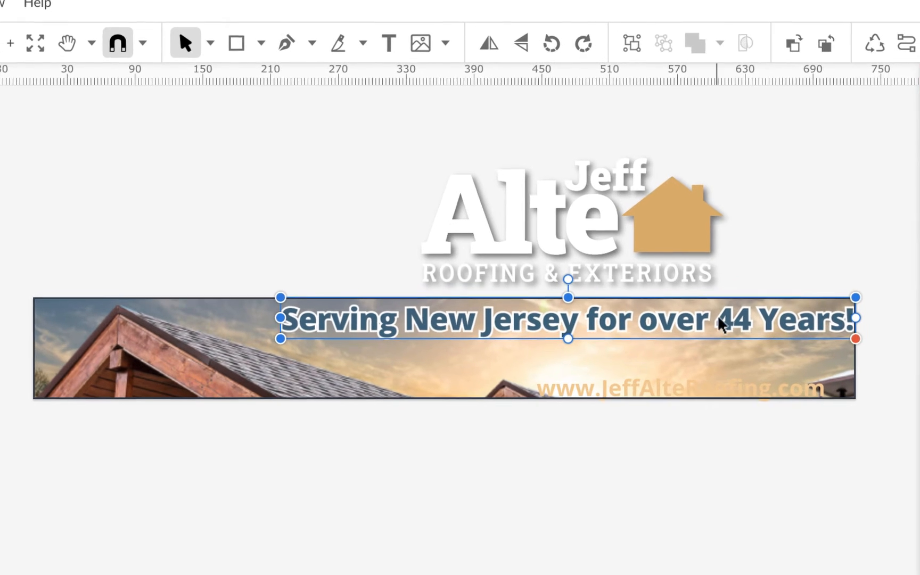
Lower the tagline slightly from the banner's top edge, enlarge it a little and align its end with the banner's right edge
{"action": "left_click_drag", "start_coordinate": [713, 329], "coordinate": [697, 333]}
{"action": "left_click_drag", "start_coordinate": [728, 301], "coordinate": [728, 301]}
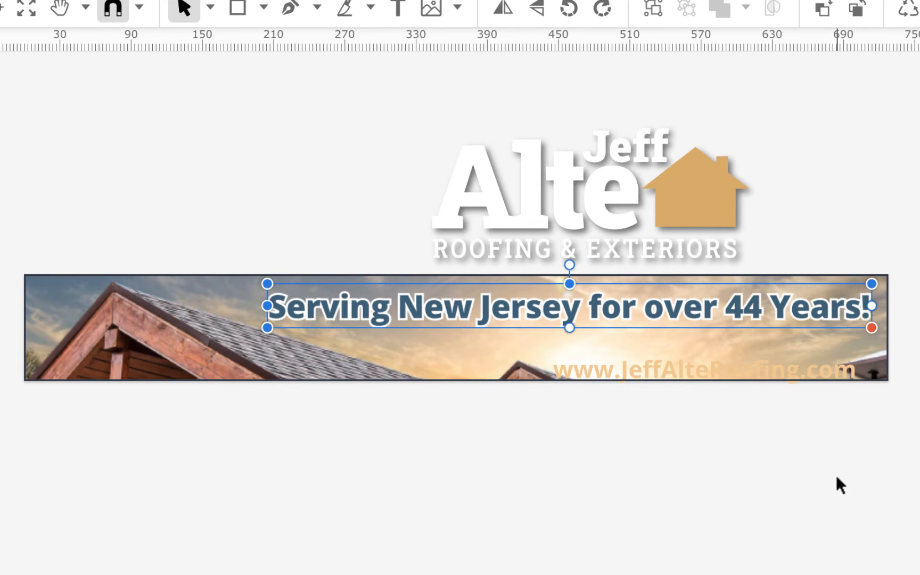
{"action": "left_click_drag", "start_coordinate": [267, 283], "coordinate": [257, 277]}
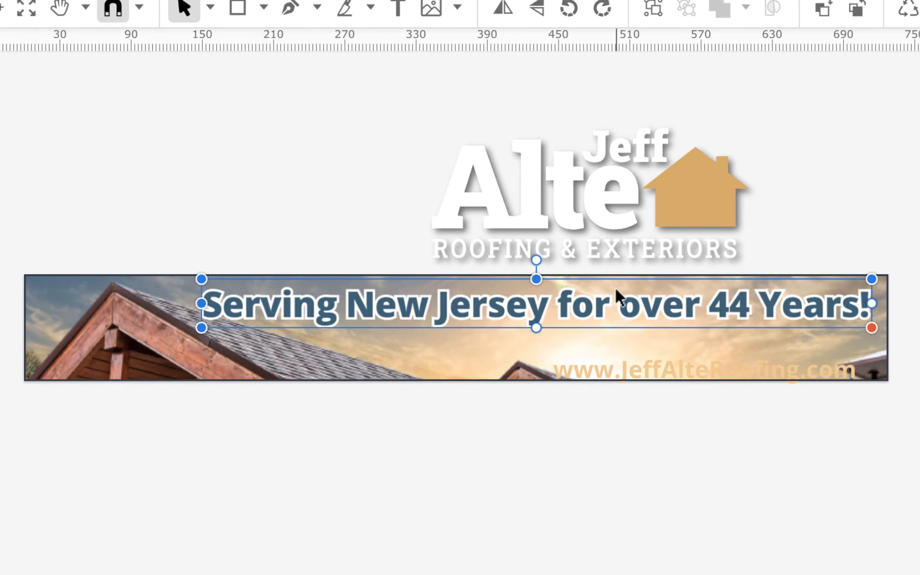
{"action": "left_click_drag", "start_coordinate": [616, 287], "coordinate": [632, 301]}
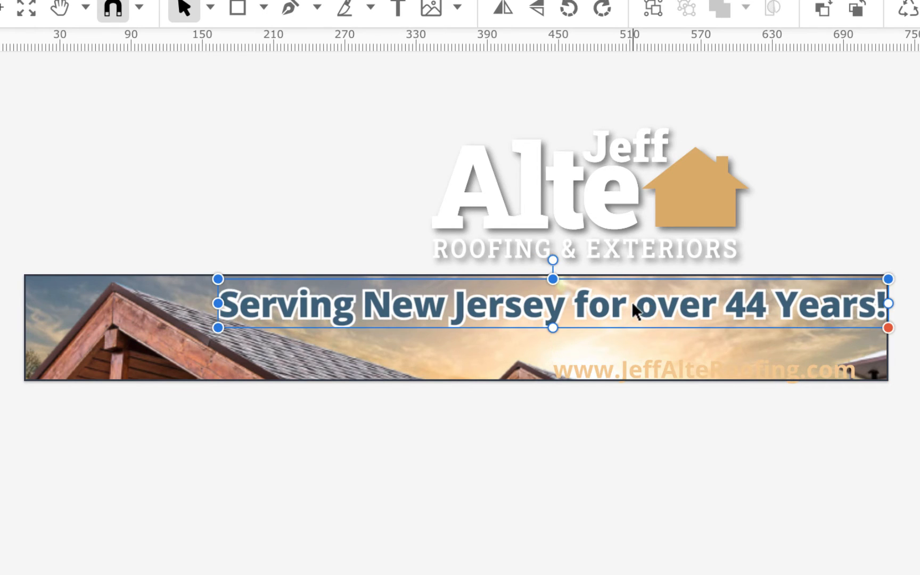
Move the web address up closer to the tagline and recolor it dark blue #243D4F, starting from the tagline's blue
{"action": "left_click", "coordinate": [683, 373]}
{"action": "mouse_move", "coordinate": [700, 362]}
{"action": "left_mouse_down"}
{"action": "mouse_move", "coordinate": [705, 337]}
{"action": "mouse_move", "coordinate": [694, 349]}
{"action": "left_mouse_up"}
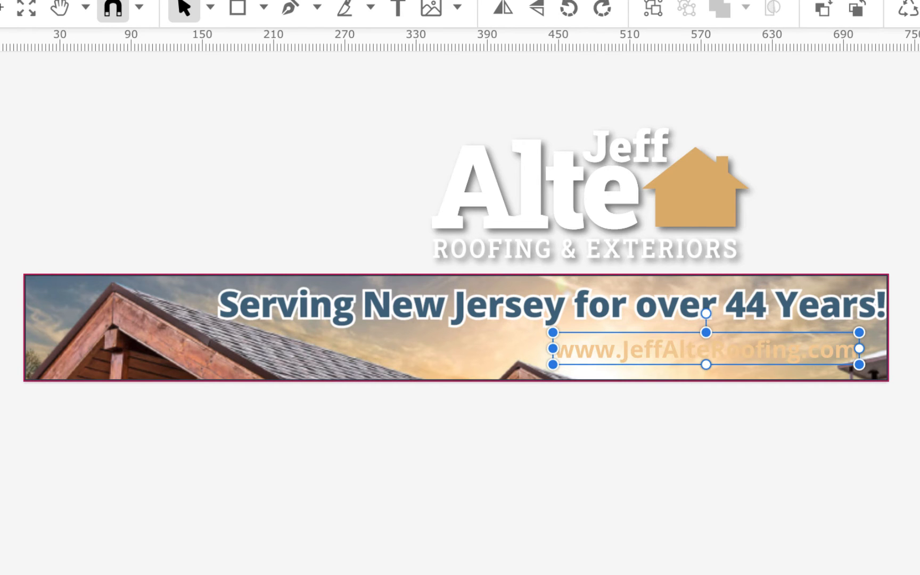
{"action": "left_click", "coordinate": [912, 407]}
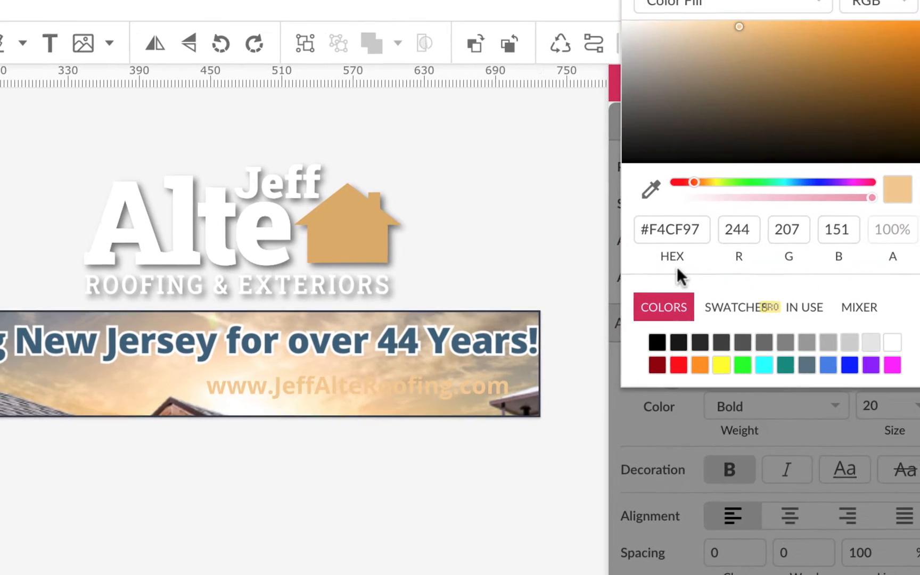
{"action": "left_click", "coordinate": [812, 311]}
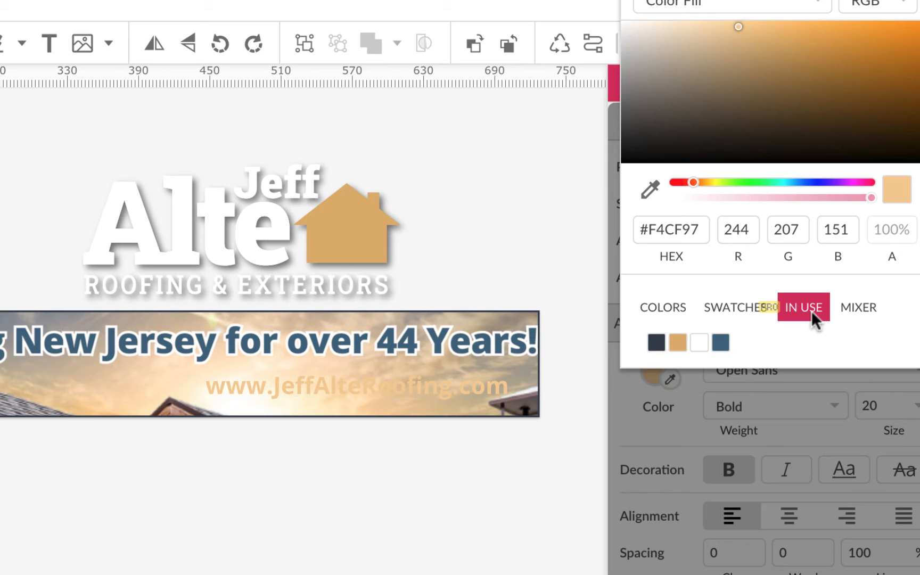
{"action": "left_click", "coordinate": [721, 342]}
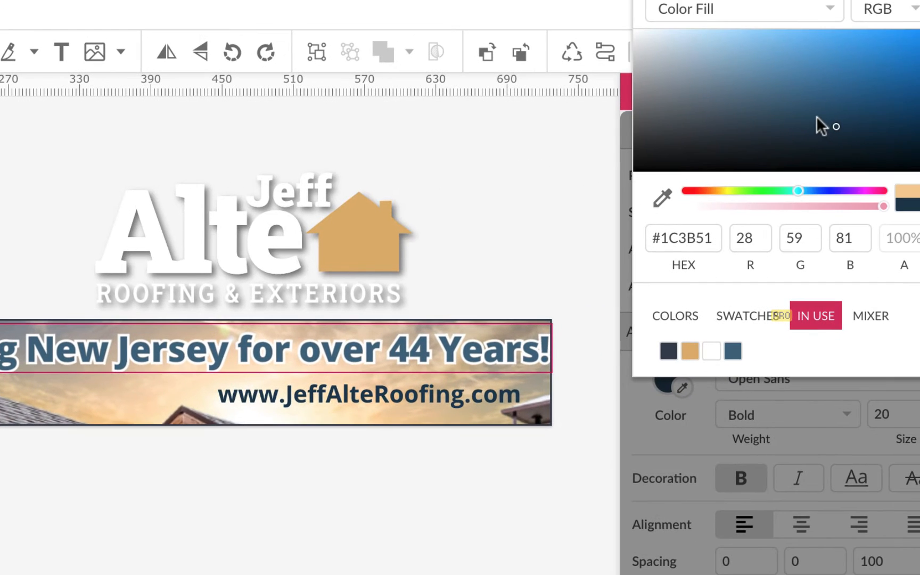
{"action": "left_click", "coordinate": [813, 116]}
{"action": "left_click", "coordinate": [801, 128]}
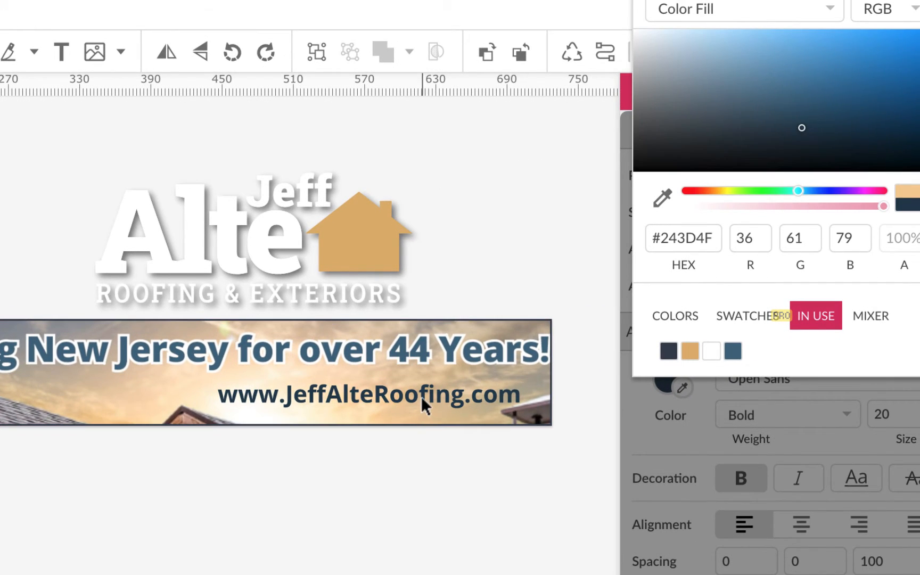
Fine-tune the web address position below the right half of the tagline, leaving a small gap, and deselect it
{"action": "left_click_drag", "start_coordinate": [421, 396], "coordinate": [432, 385]}
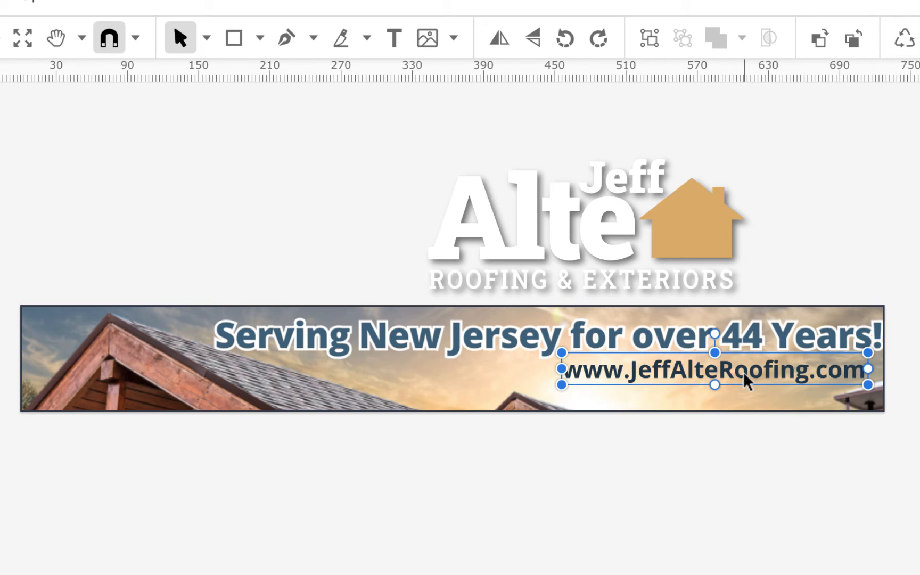
{"action": "left_click_drag", "start_coordinate": [745, 376], "coordinate": [732, 389]}
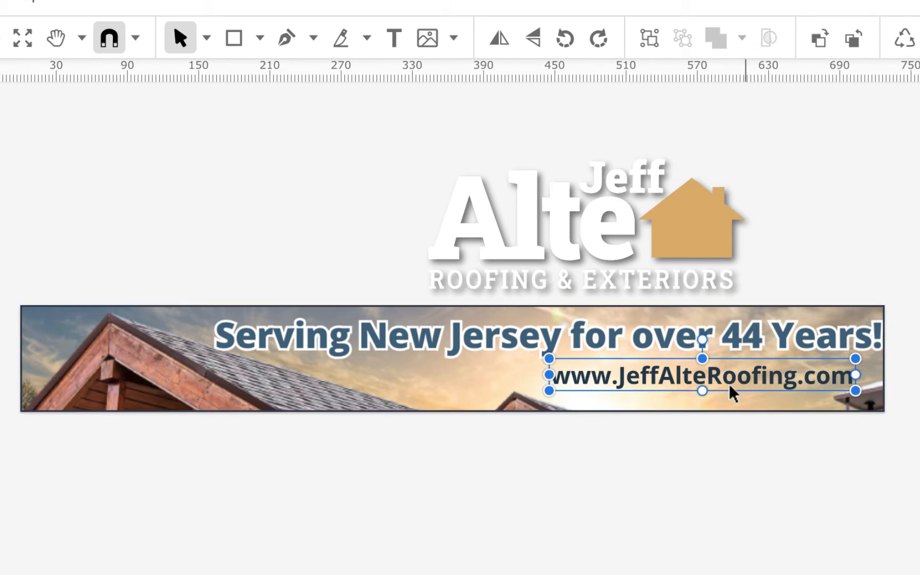
{"action": "left_click", "coordinate": [783, 503]}
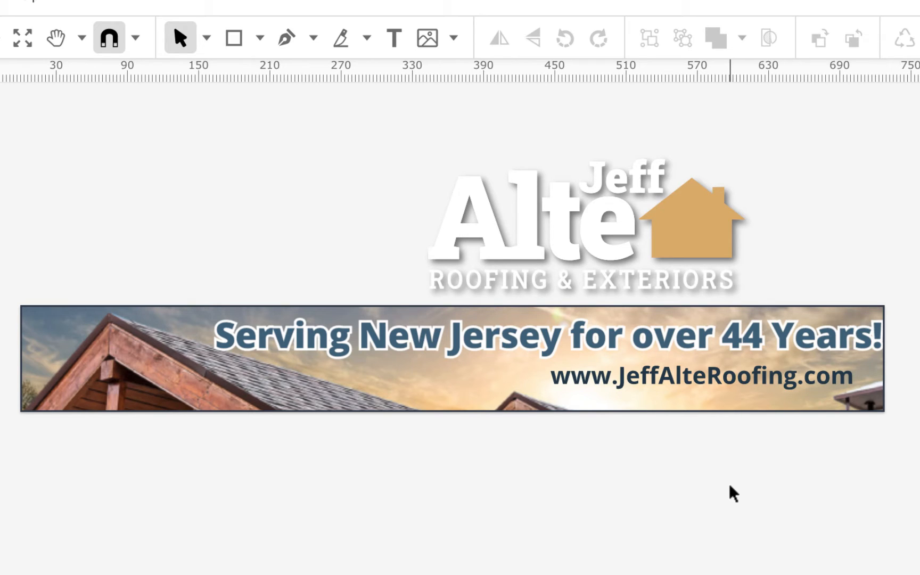
Open Photopea in a new browser tab and open widead-alte.psd from the Downloads folder
{"action": "left_click", "coordinate": [520, 133]}
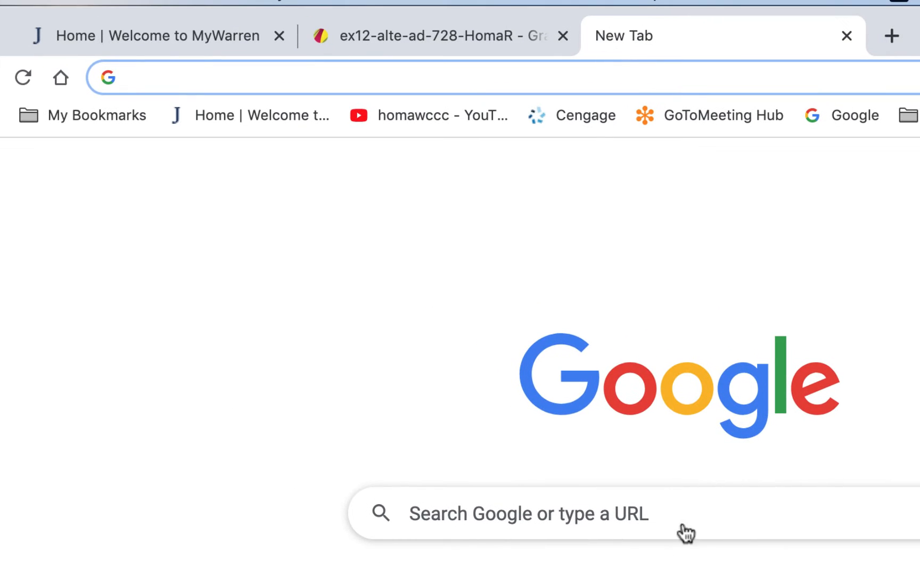
{"action": "left_click", "coordinate": [682, 567]}
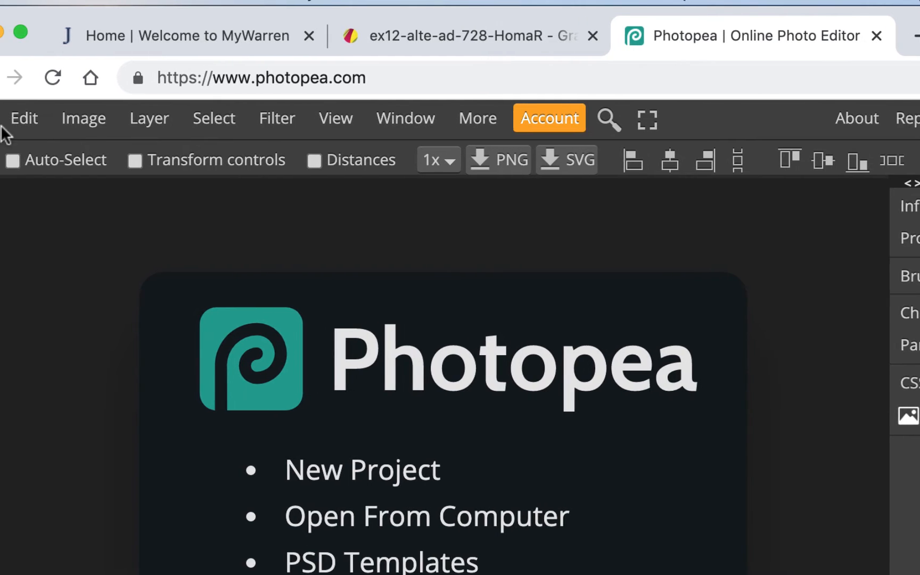
{"action": "left_click", "coordinate": [24, 119]}
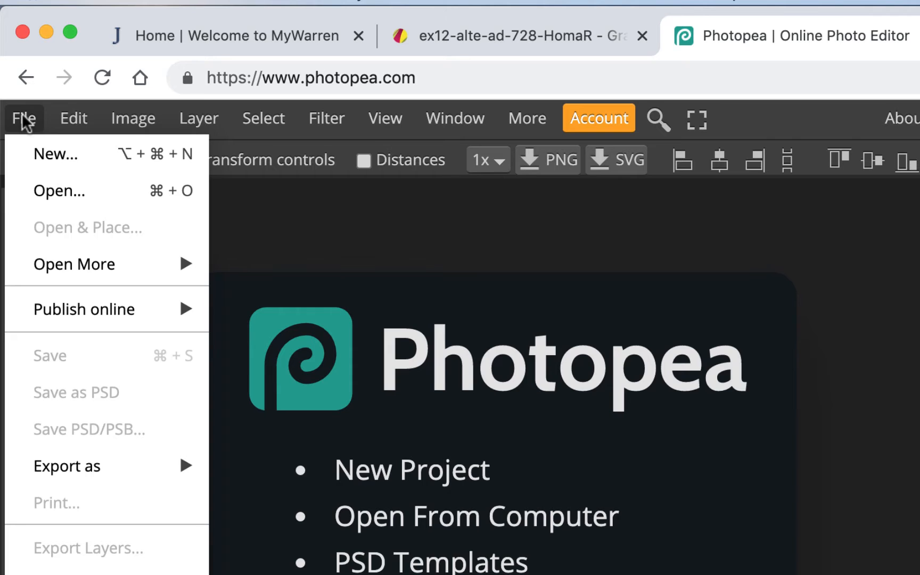
{"action": "left_click", "coordinate": [38, 193]}
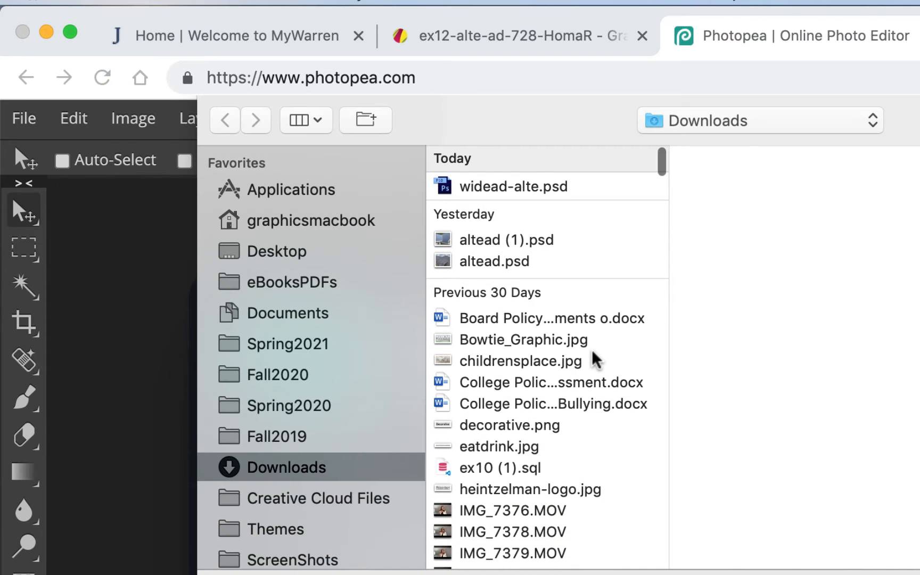
{"action": "left_click", "coordinate": [561, 188]}
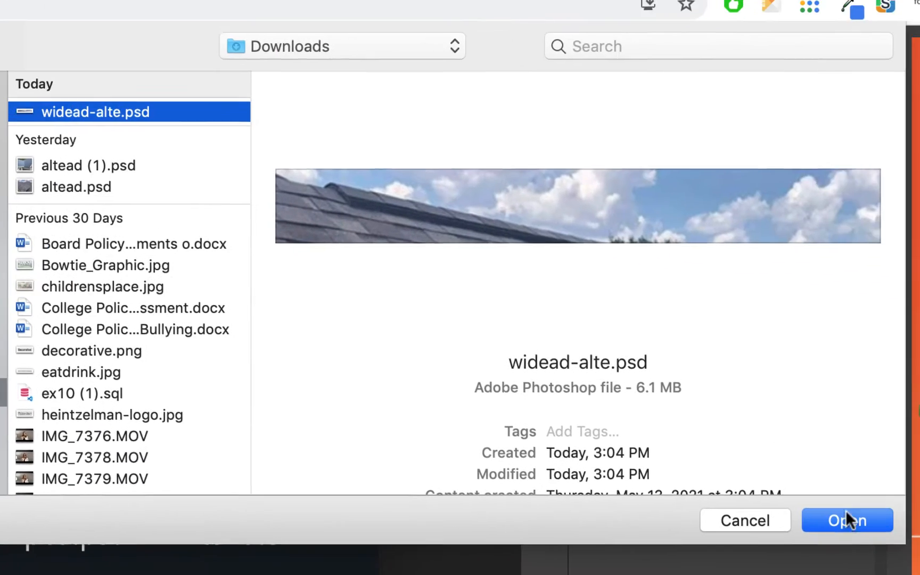
{"action": "left_click", "coordinate": [852, 520]}
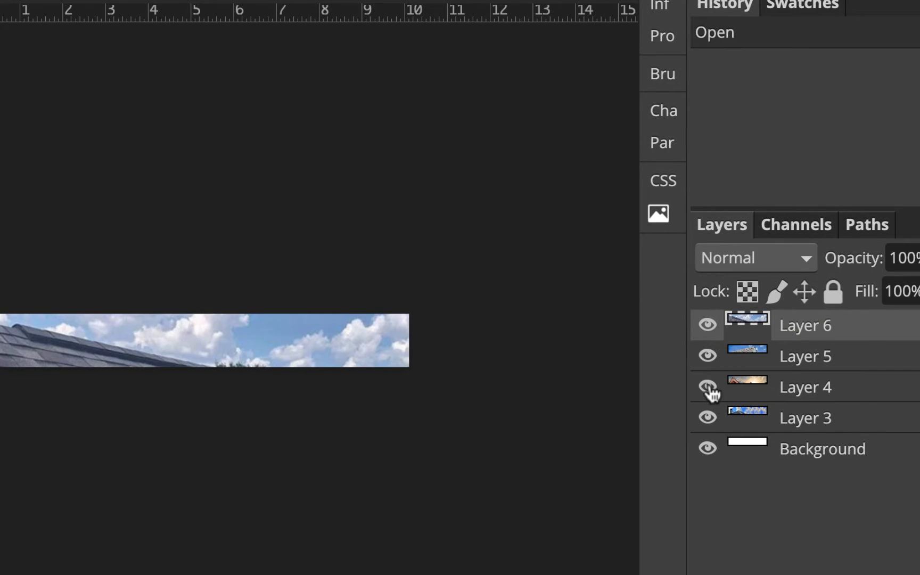
Hide Layer 6 and Layer 5 so the sunset roof image shows, and turn on transform controls for the Move tool
{"action": "left_click", "coordinate": [708, 325]}
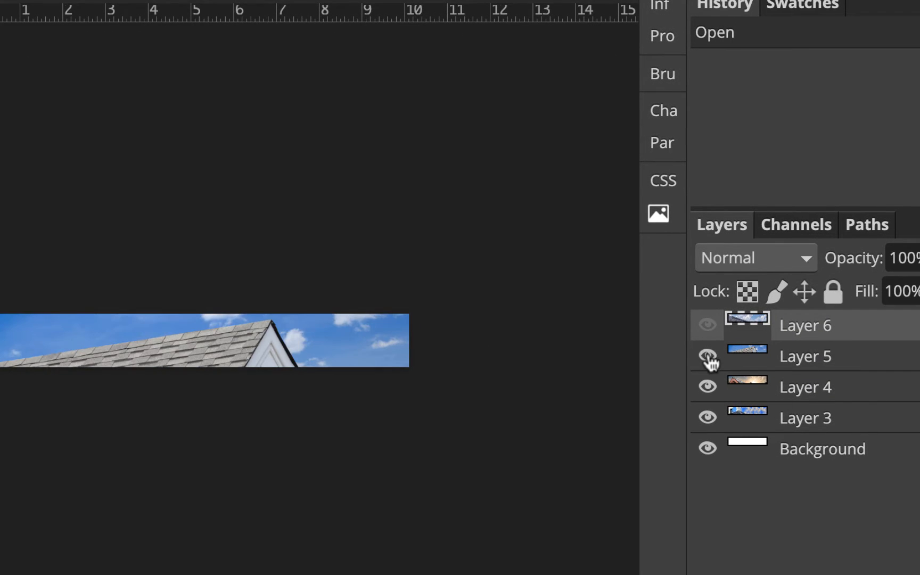
{"action": "left_click", "coordinate": [707, 356]}
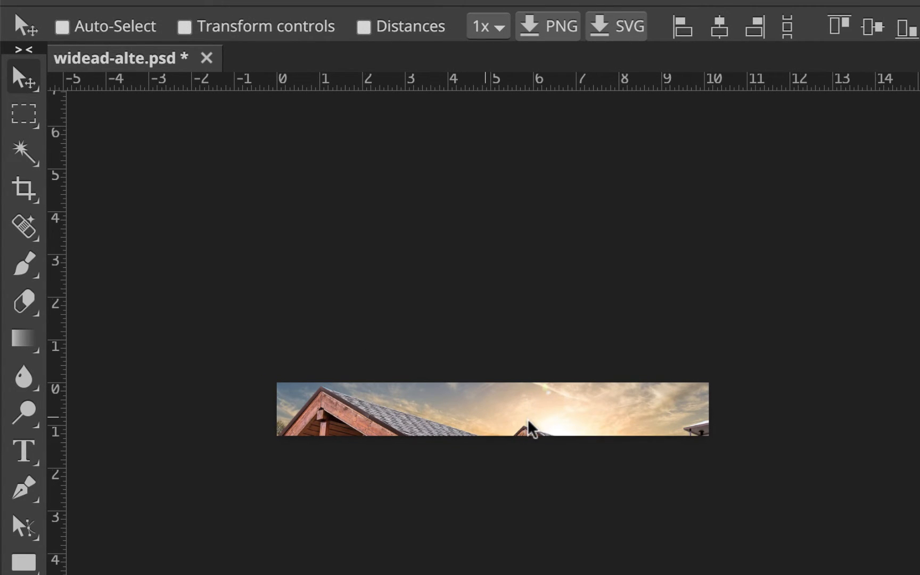
{"action": "left_click", "coordinate": [184, 26]}
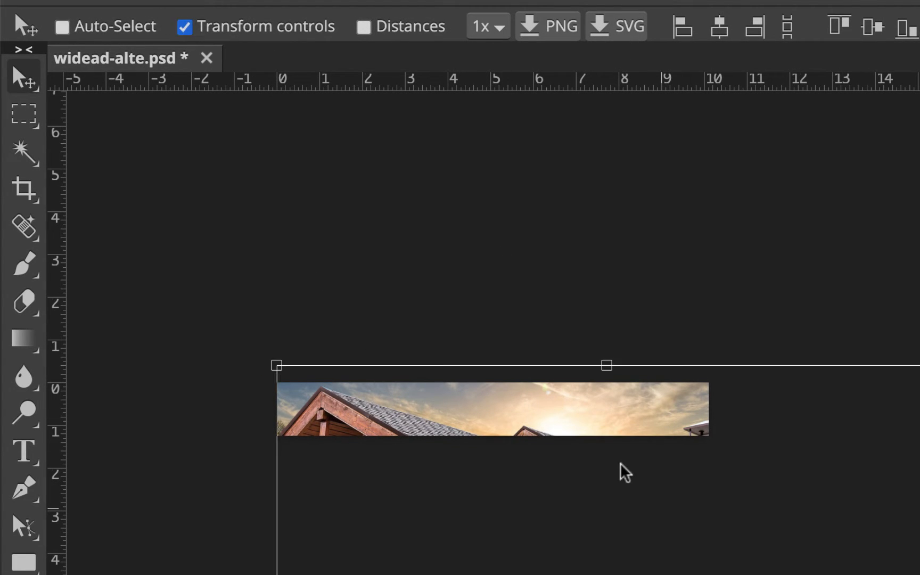
{"action": "scroll", "coordinate": [663, 513], "scroll_direction": "down", "scroll_amount": 3}
{"action": "scroll", "coordinate": [664, 513], "scroll_direction": "right", "scroll_amount": 2}
{"action": "scroll", "coordinate": [661, 508], "scroll_direction": "down", "scroll_amount": 3}
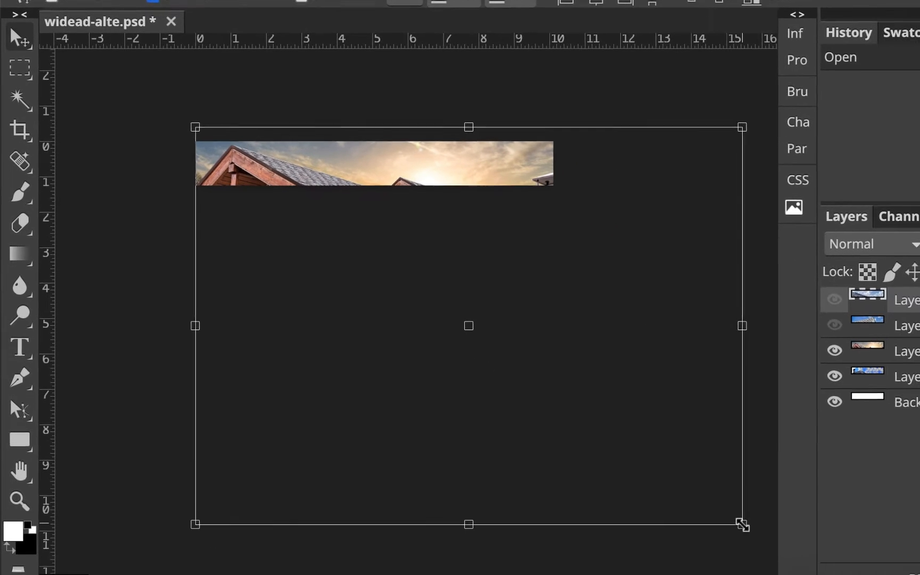
{"action": "left_click_drag", "start_coordinate": [737, 519], "coordinate": [770, 545]}
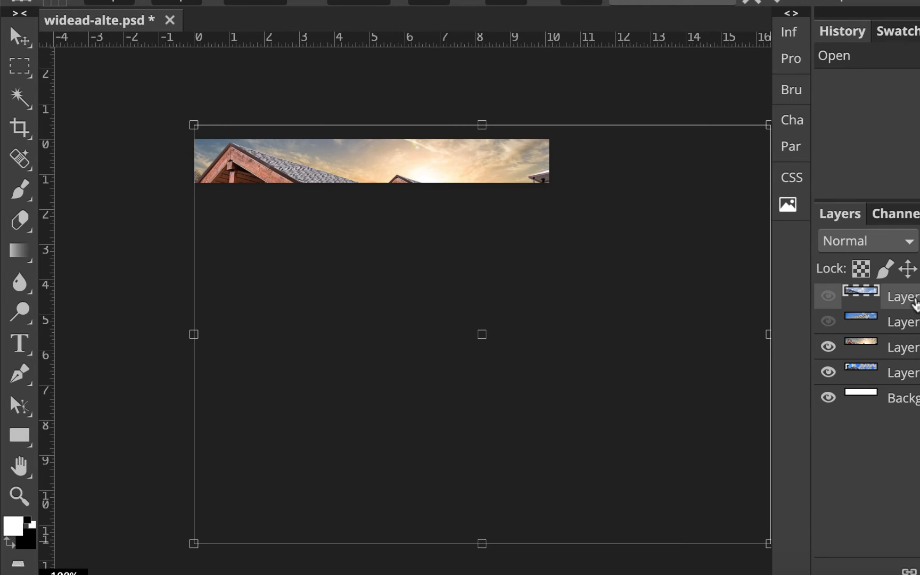
{"action": "key", "text": "ctrl+z"}
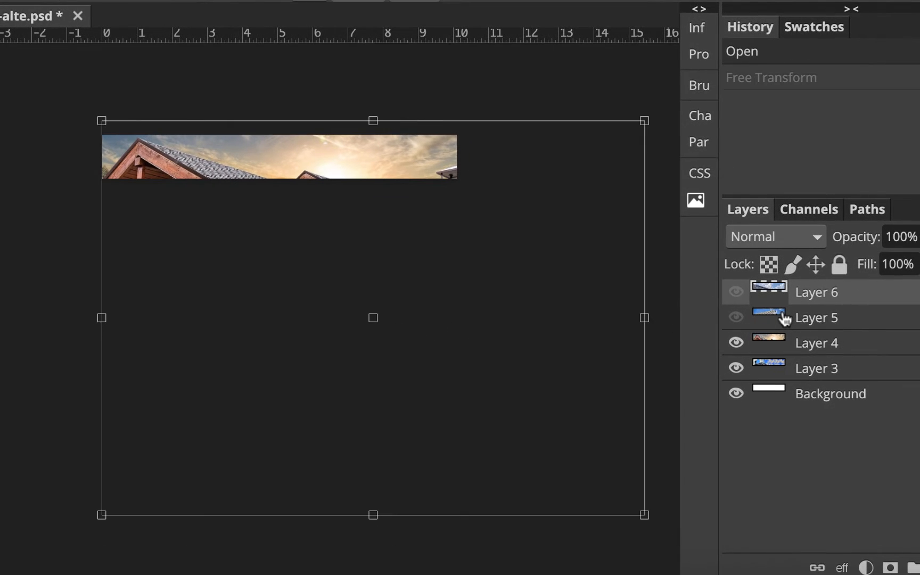
Enlarge the sunset image on Layer 4 to about 107% and reposition it so the smaller second roof is almost cropped out
{"action": "left_click", "coordinate": [839, 346]}
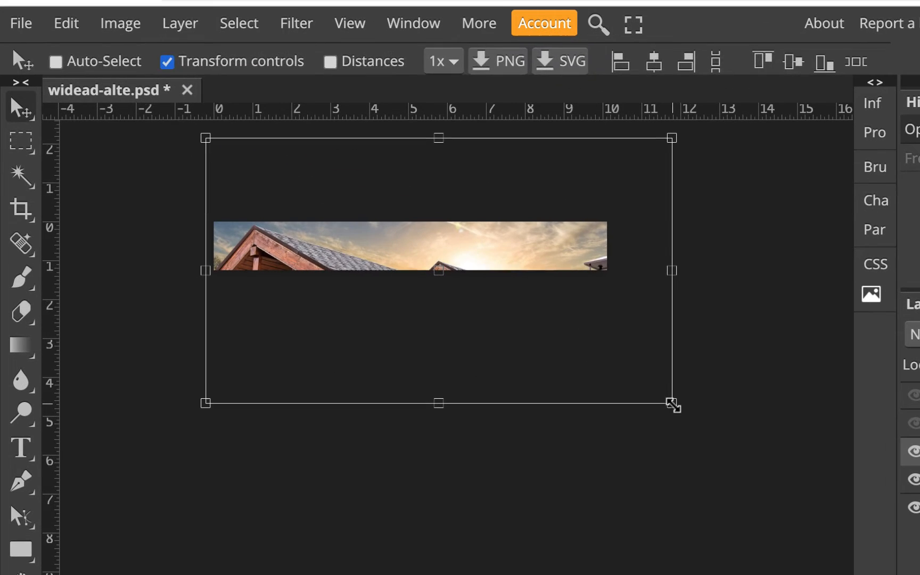
{"action": "left_click_drag", "start_coordinate": [575, 338], "coordinate": [602, 354]}
{"action": "left_click_drag", "start_coordinate": [700, 419], "coordinate": [703, 422]}
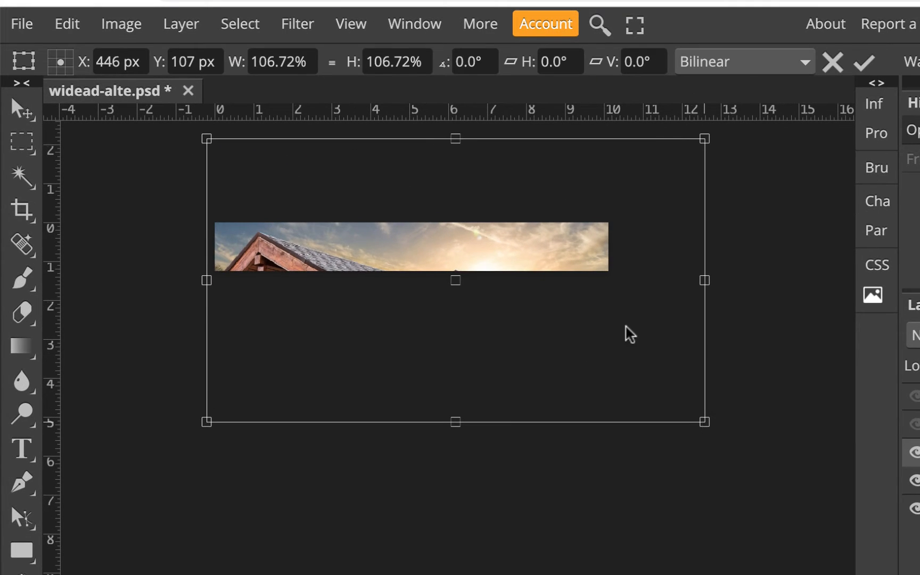
{"action": "left_click_drag", "start_coordinate": [557, 250], "coordinate": [550, 242]}
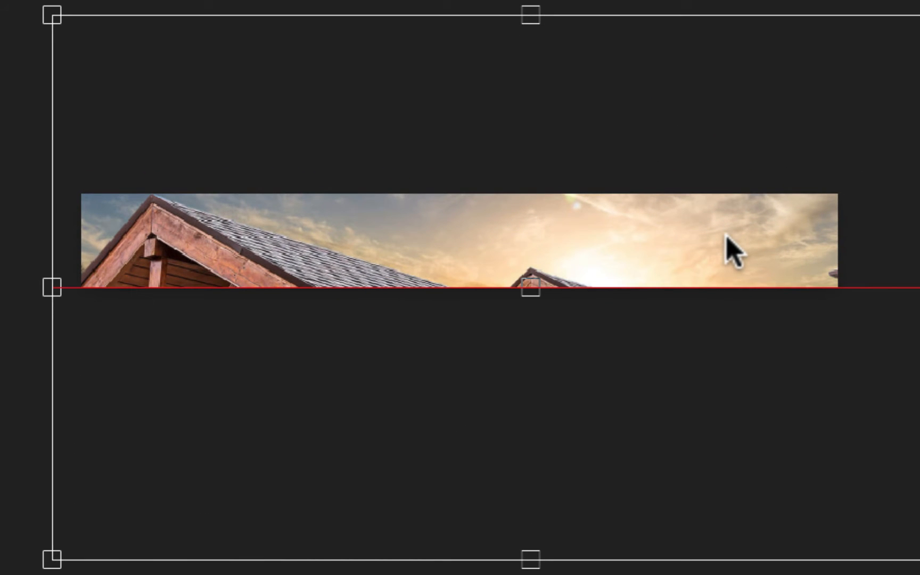
{"action": "left_click_drag", "start_coordinate": [726, 236], "coordinate": [726, 245]}
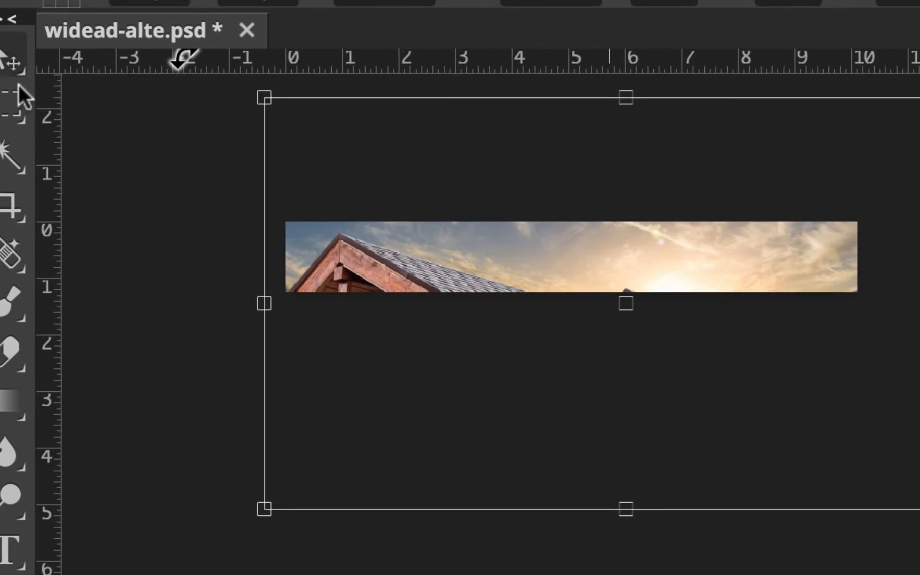
Finish the Layer 4 transform and turn off the transform controls
{"action": "left_click", "coordinate": [6, 105]}
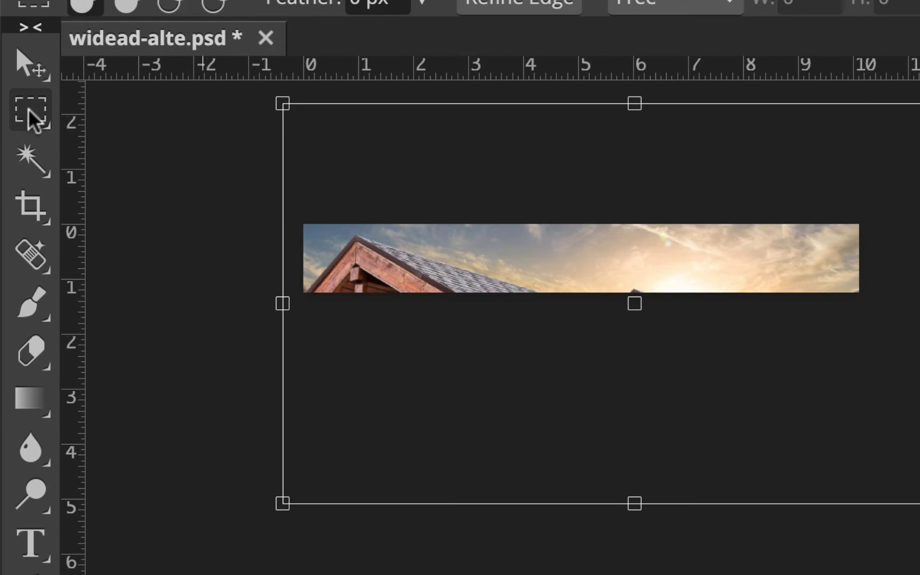
{"action": "left_click", "coordinate": [9, 57]}
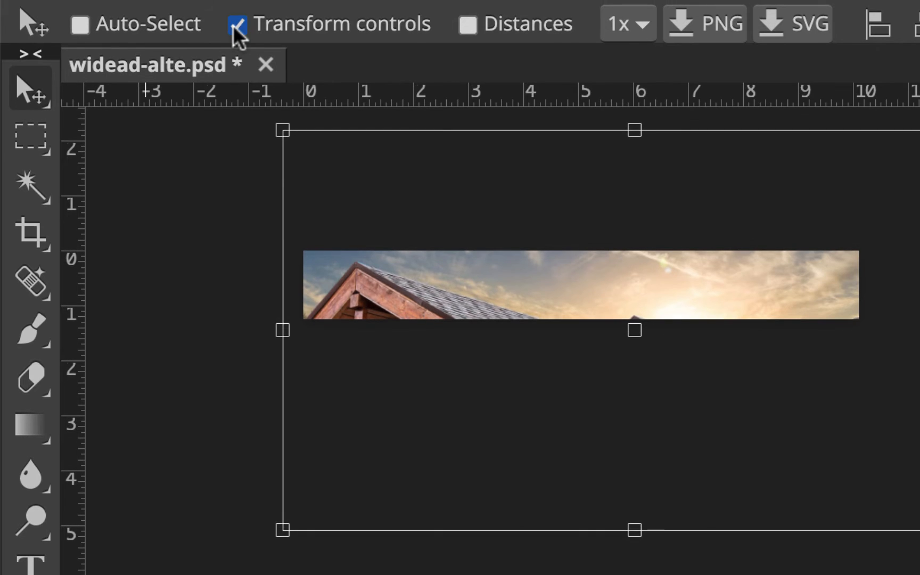
{"action": "left_click", "coordinate": [238, 1]}
Select the entire banner canvas with the rectangular marquee and copy it merged
{"action": "left_click", "coordinate": [30, 135]}
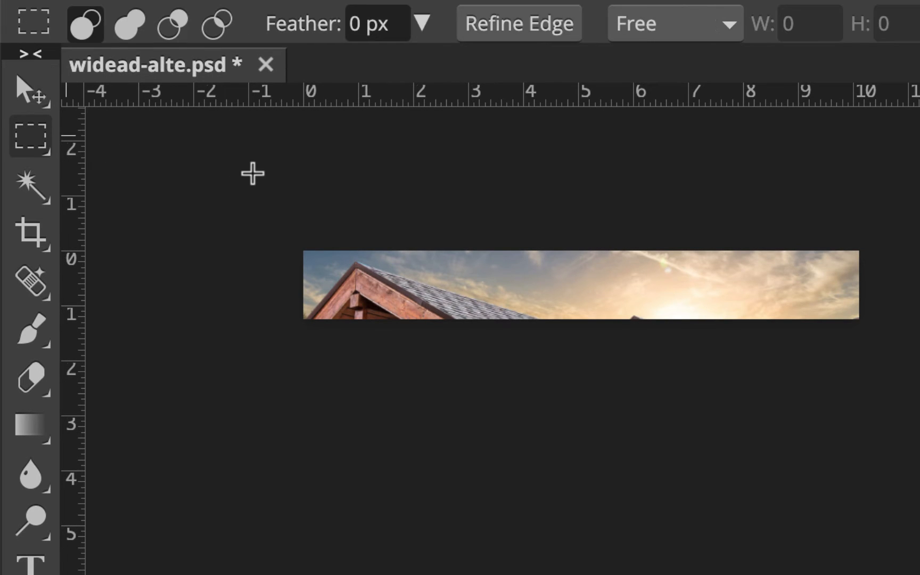
{"action": "left_click_drag", "start_coordinate": [304, 250], "coordinate": [593, 320]}
{"action": "left_click_drag", "start_coordinate": [592, 387], "coordinate": [919, 449]}
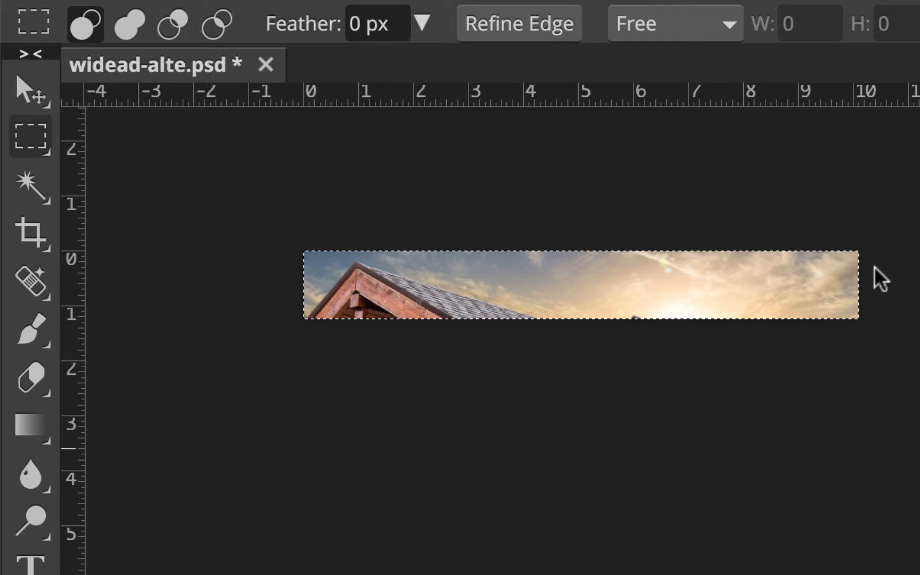
{"action": "left_click", "coordinate": [85, 1]}
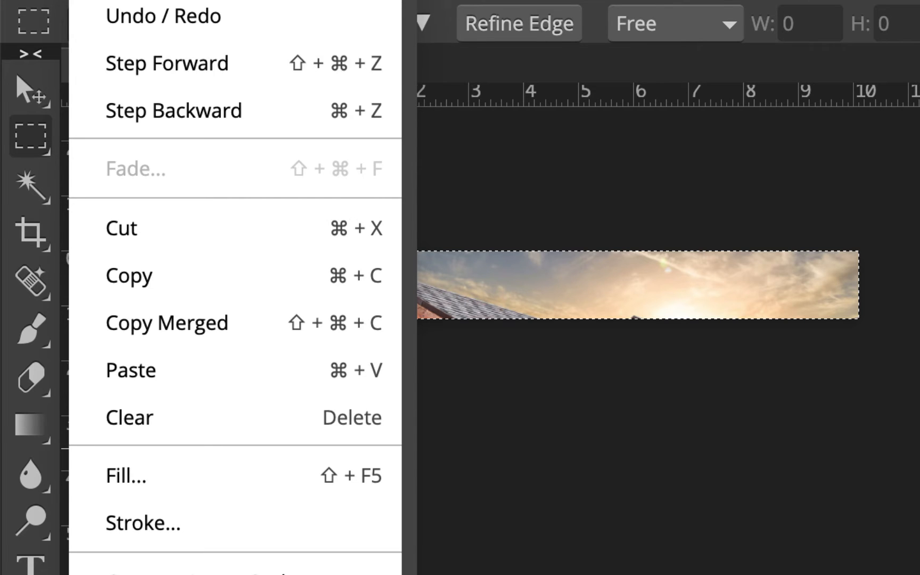
{"action": "left_click", "coordinate": [181, 325]}
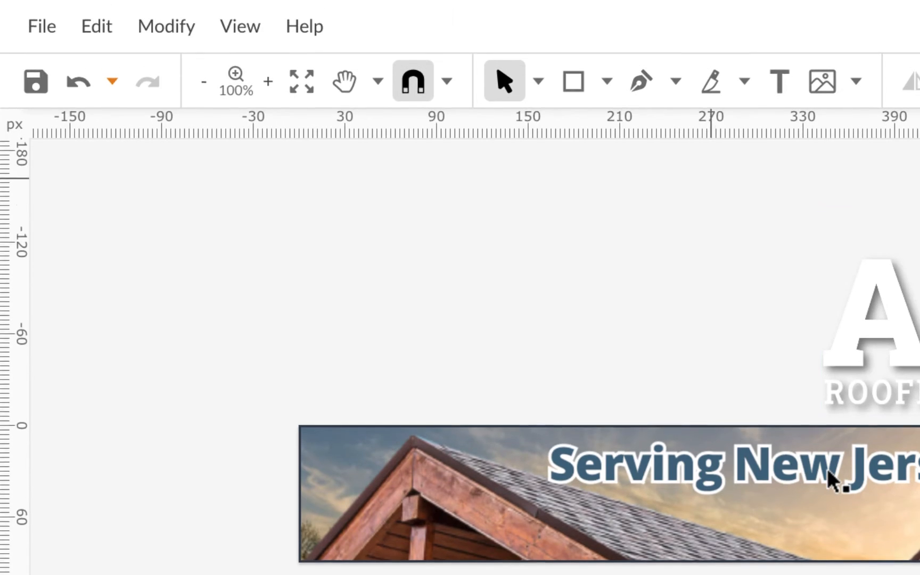
Switch back to the banner design, show the layers panel and delete the old Image-sun background
{"action": "left_click", "coordinate": [444, 484]}
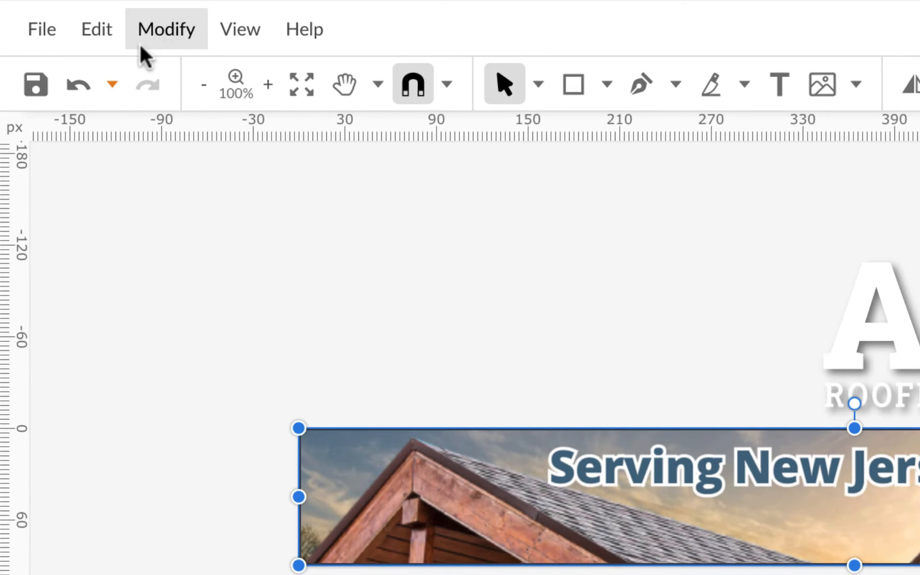
{"action": "left_click", "coordinate": [246, 38]}
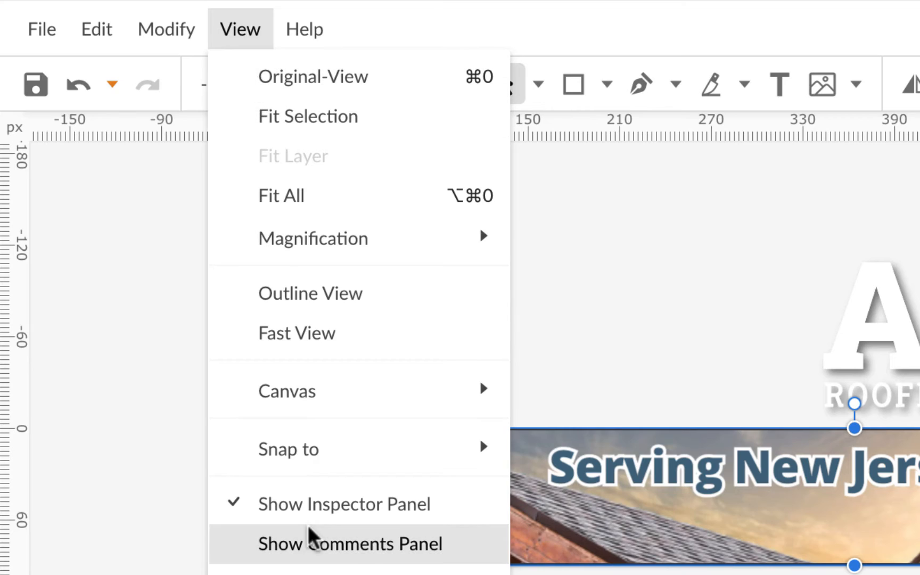
{"action": "left_click", "coordinate": [332, 559]}
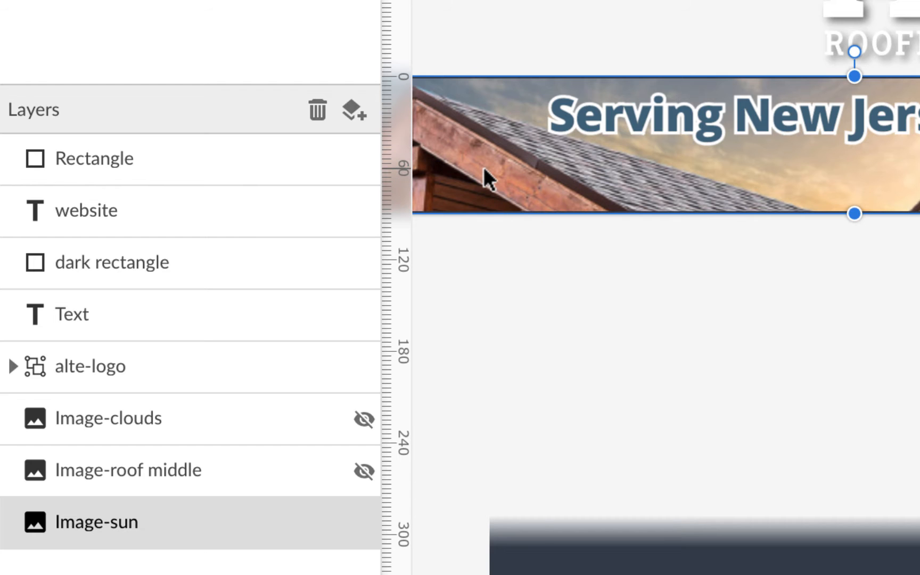
{"action": "key", "text": "Delete"}
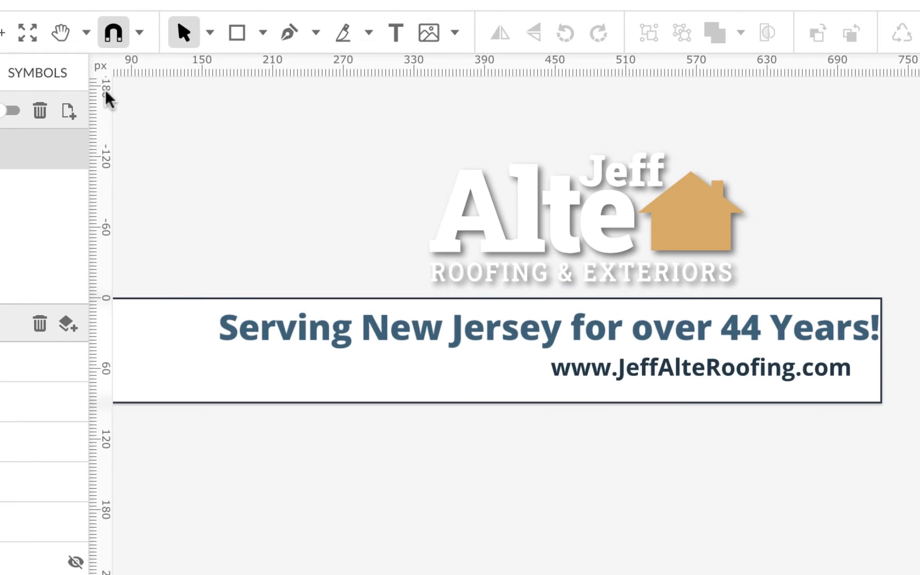
Paste the copied sunset image and move its layer directly below alte-logo, above Image-clouds
{"action": "key", "text": "ctrl+z"}
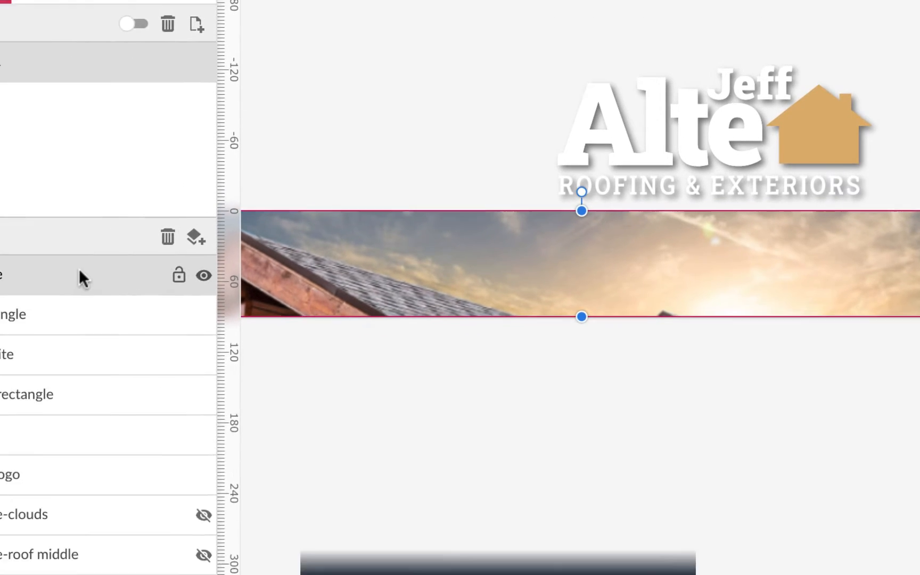
{"action": "left_click_drag", "start_coordinate": [1, 364], "coordinate": [2, 552]}
{"action": "left_click_drag", "start_coordinate": [152, 414], "coordinate": [149, 448]}
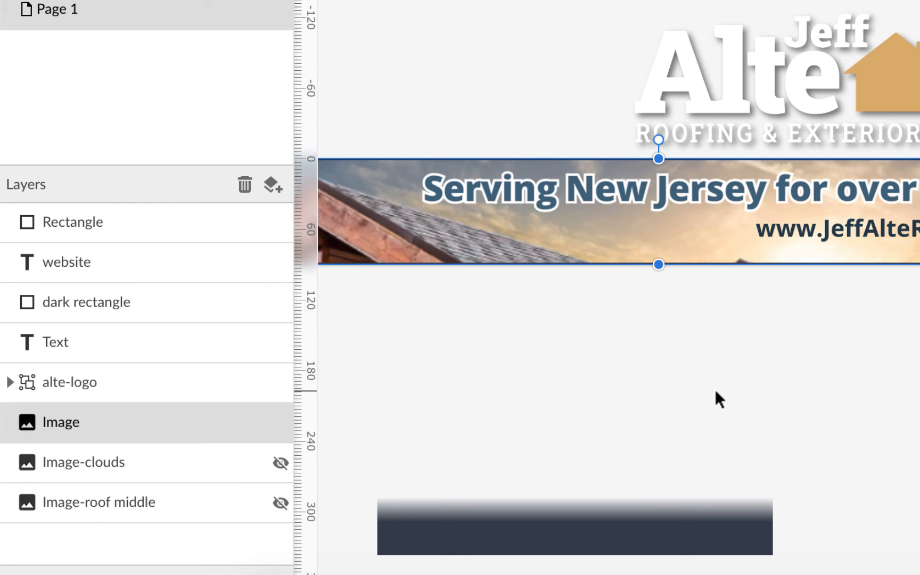
Rename the pasted image layer to Image-sun and hide the layers panel
{"action": "double_click", "coordinate": [62, 417]}
{"action": "left_click", "coordinate": [78, 425]}
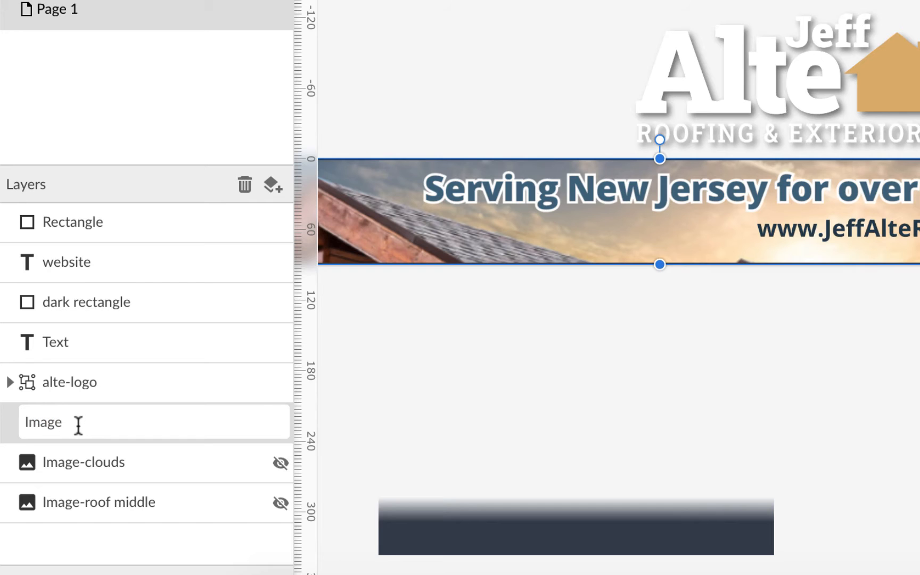
{"action": "type", "text": "-su"}
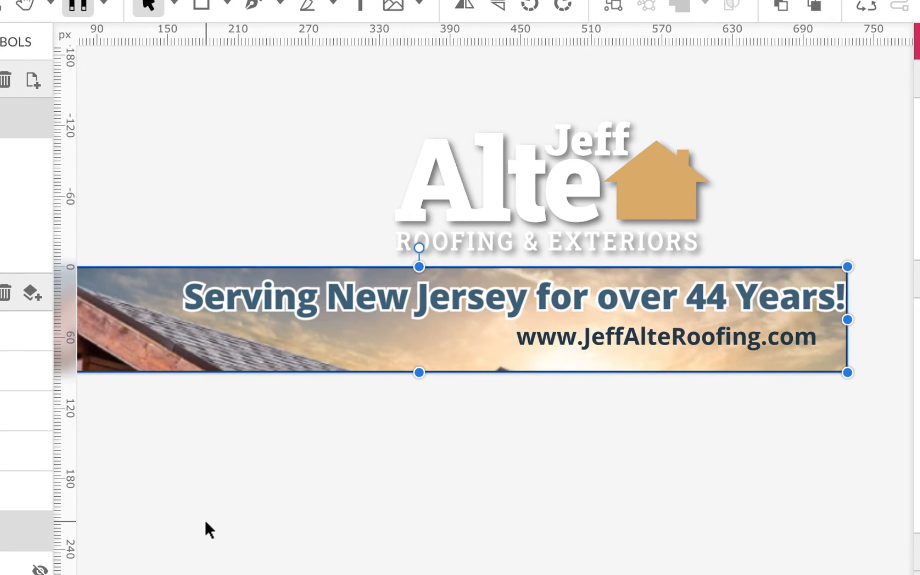
{"action": "left_click", "coordinate": [0, 0]}
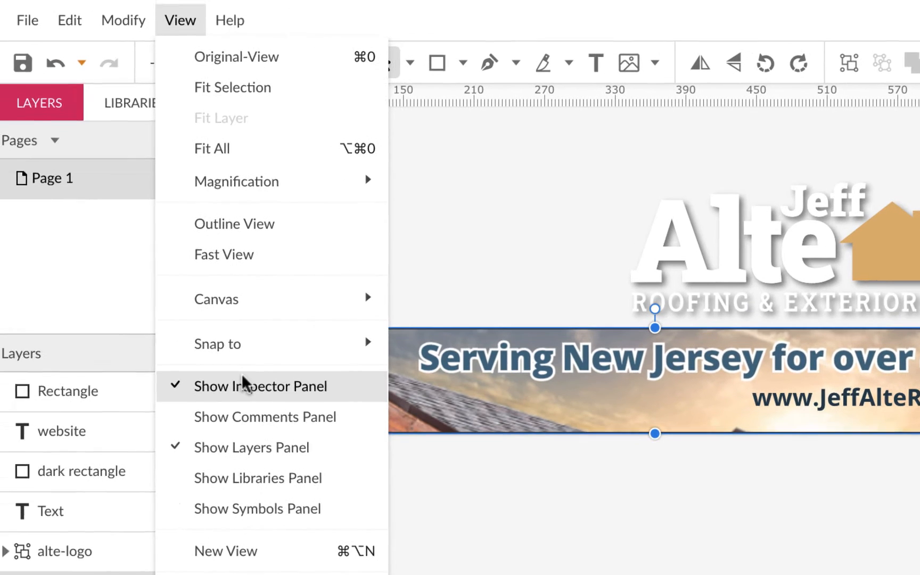
{"action": "left_click", "coordinate": [33, 393]}
Nudge the web address about 8 px down from the tagline and slightly enlarge its text box toward the roof
{"action": "scroll", "coordinate": [547, 488], "scroll_direction": "right", "scroll_amount": 2}
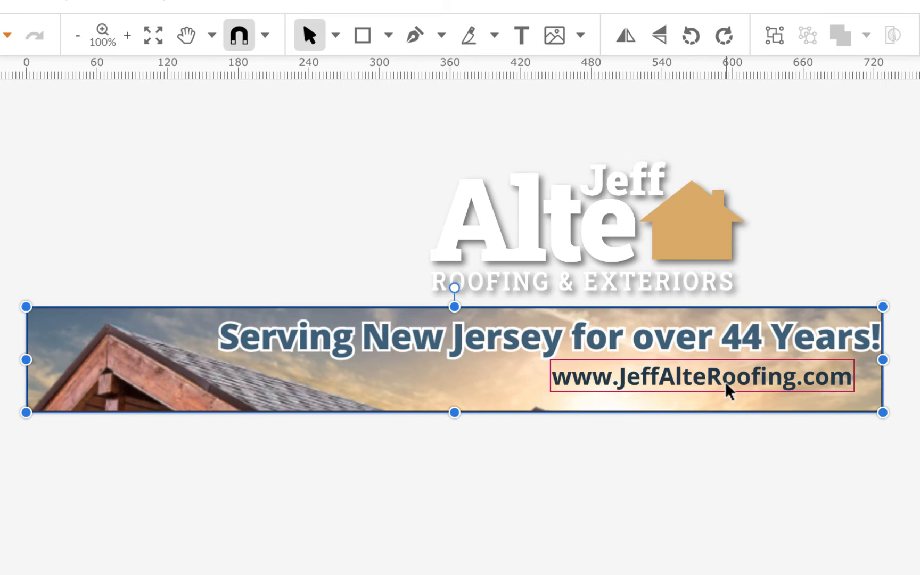
{"action": "left_click", "coordinate": [728, 388]}
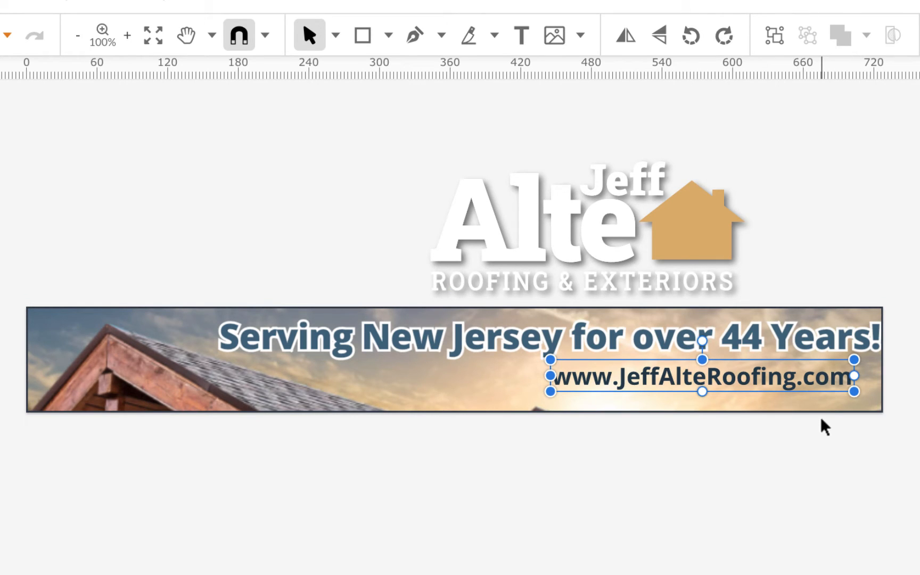
{"action": "key", "text": "Down"}
{"action": "key", "text": "Down"}
{"action": "key", "text": "Down"}
{"action": "key", "text": "Down"}
{"action": "key", "text": "Down"}
{"action": "key", "text": "Down"}
{"action": "key", "text": "Down"}
{"action": "key", "text": "Down"}
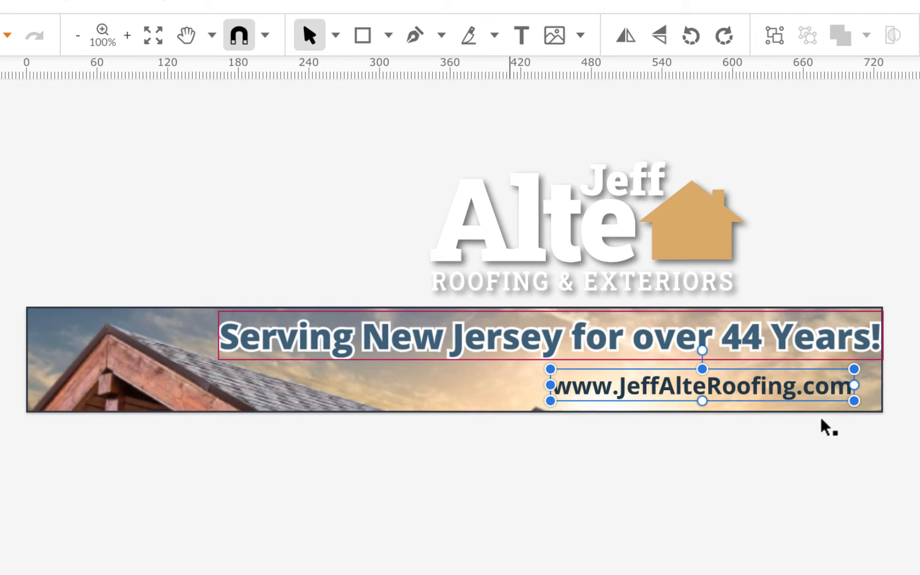
{"action": "left_click_drag", "start_coordinate": [551, 369], "coordinate": [525, 367]}
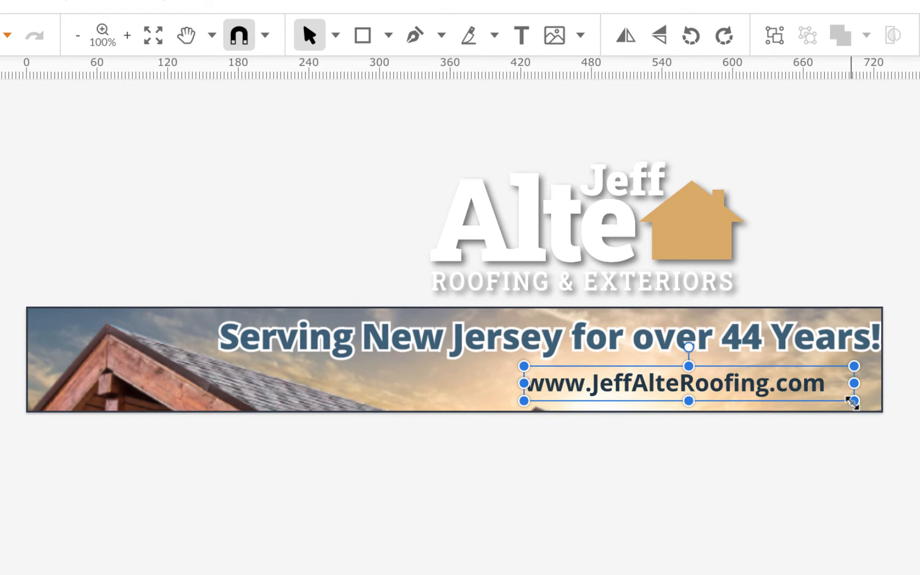